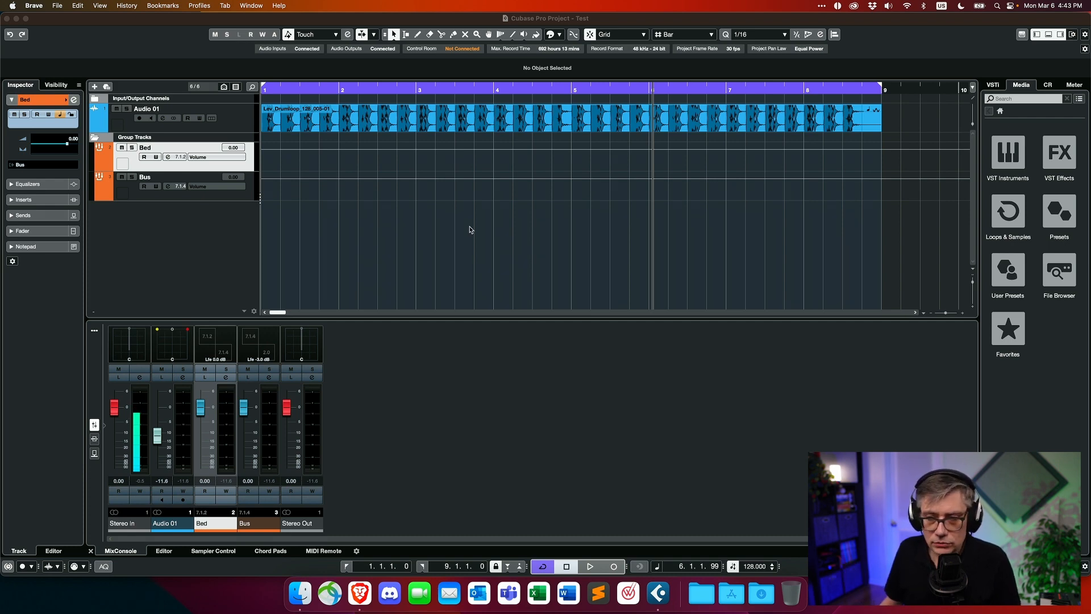
Step: Switch to Cubase, play the drum loop on Audio 01 for a few bars and stop playback
click(551, 422)
key(space)
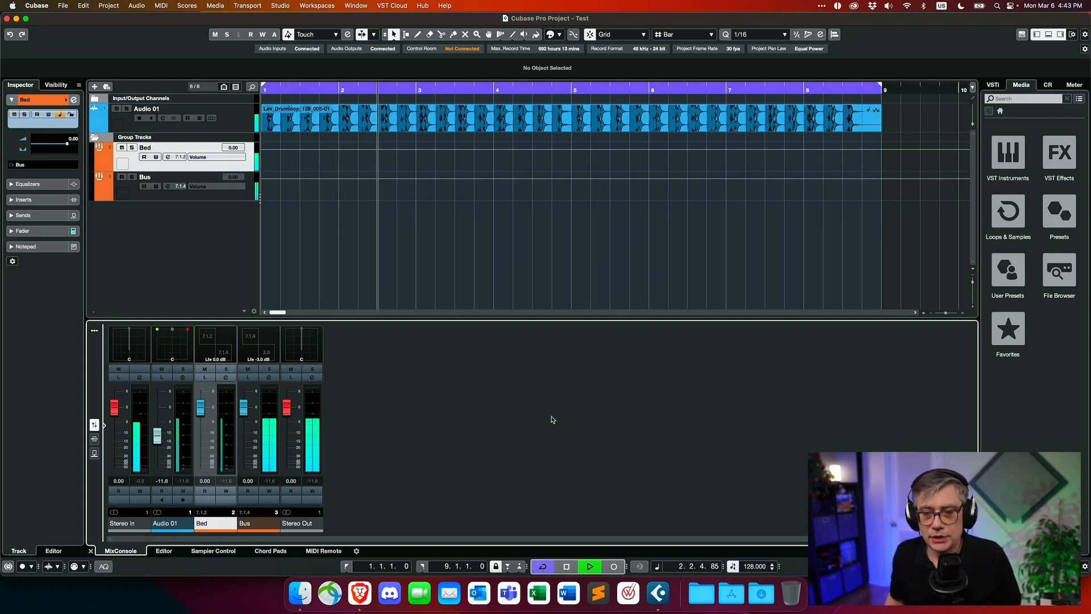
key(space)
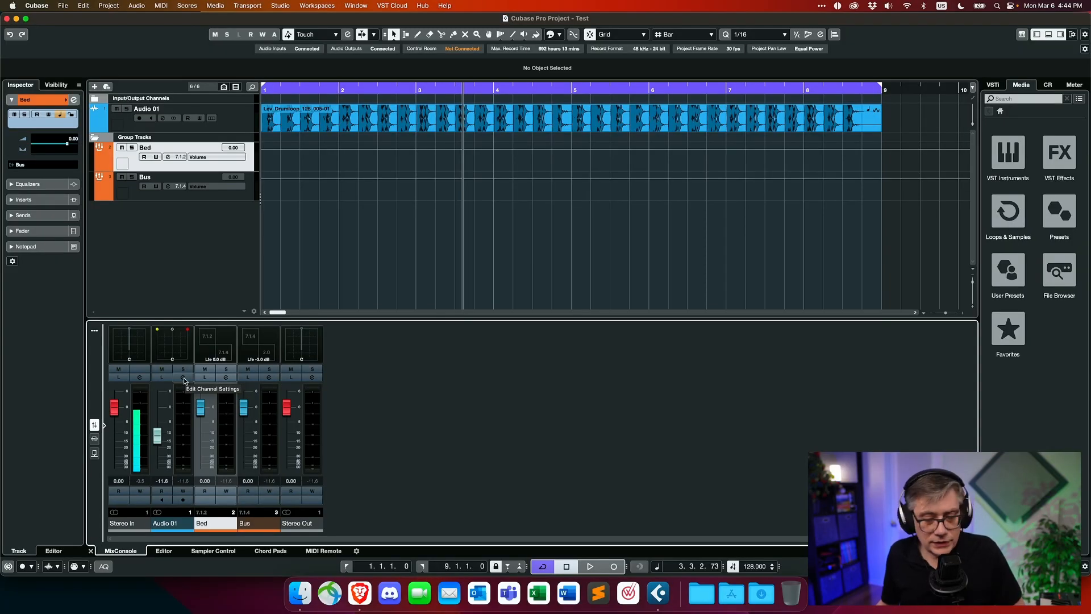
Step: Insert the Sound Particles EnergyPanner plug-in in the first insert slot of the Audio 01 channel and move the channel settings window aside
click(183, 378)
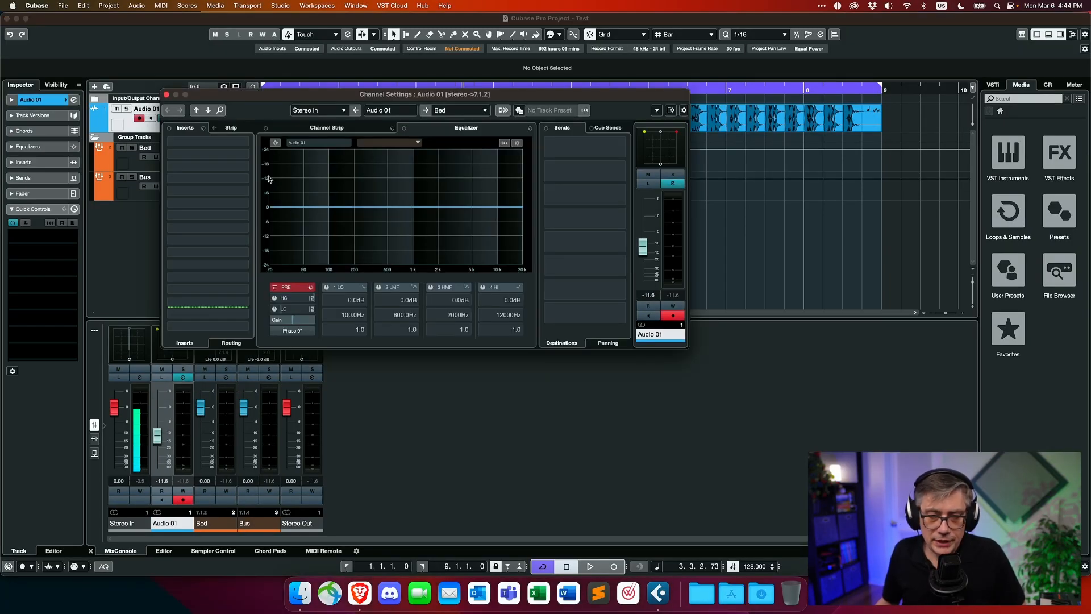
click(243, 145)
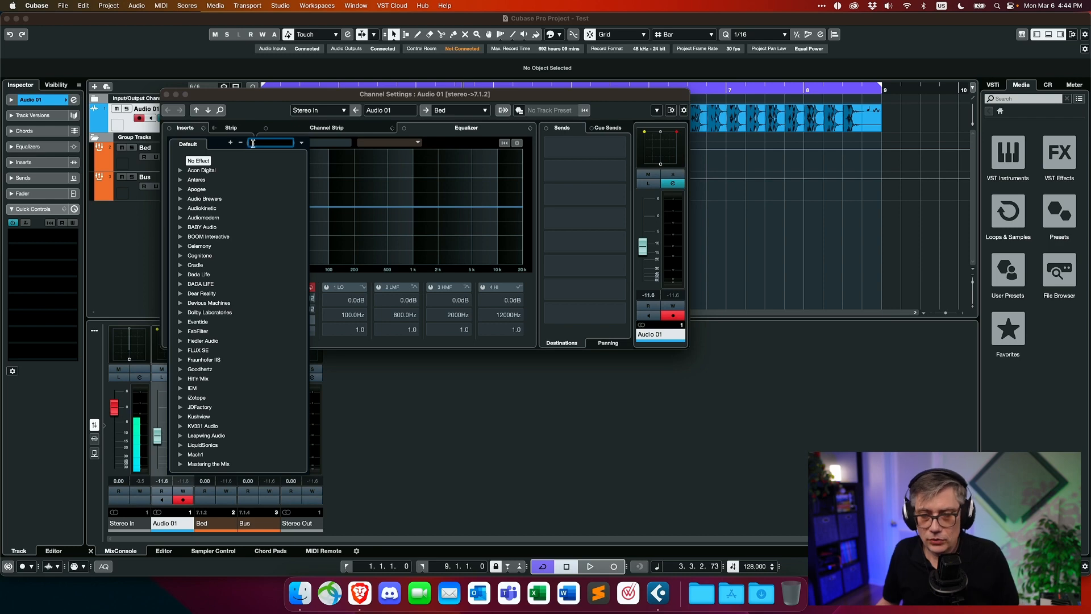
text(energ)
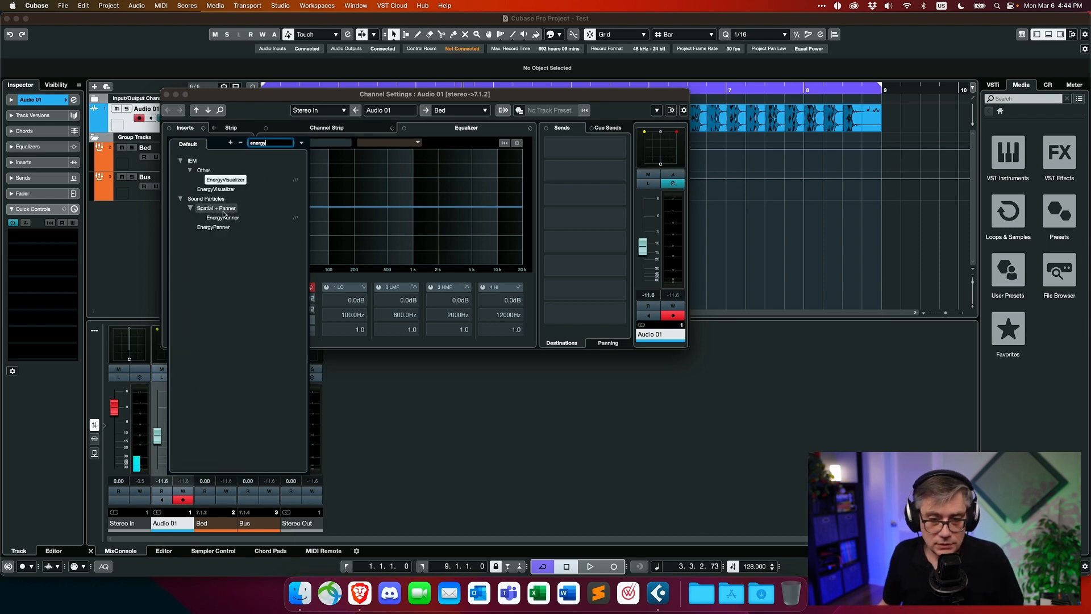
text(y)
click(225, 221)
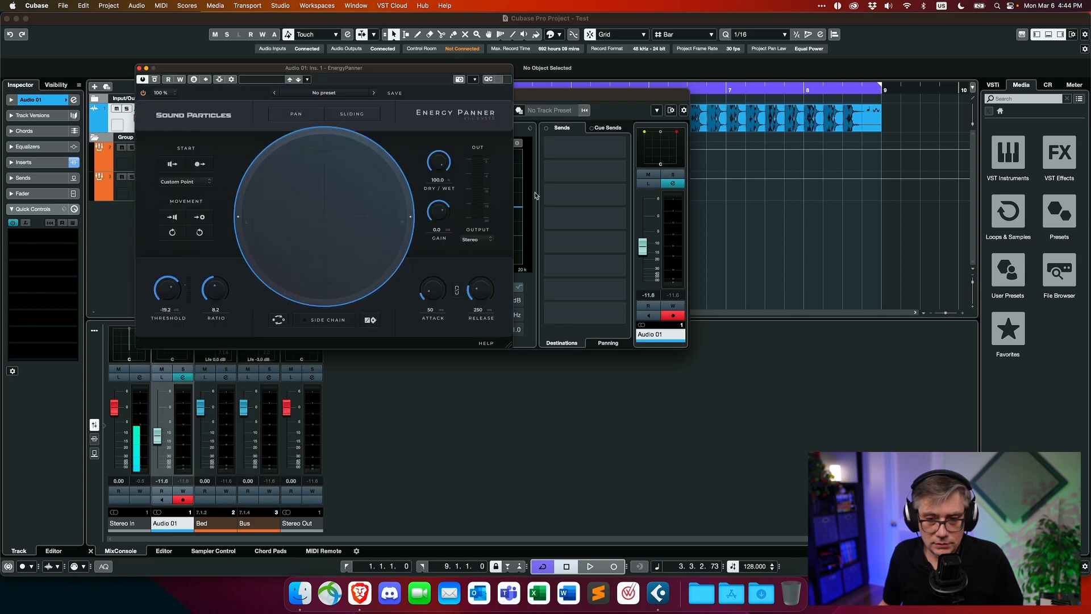
drag(559, 100, 911, 108)
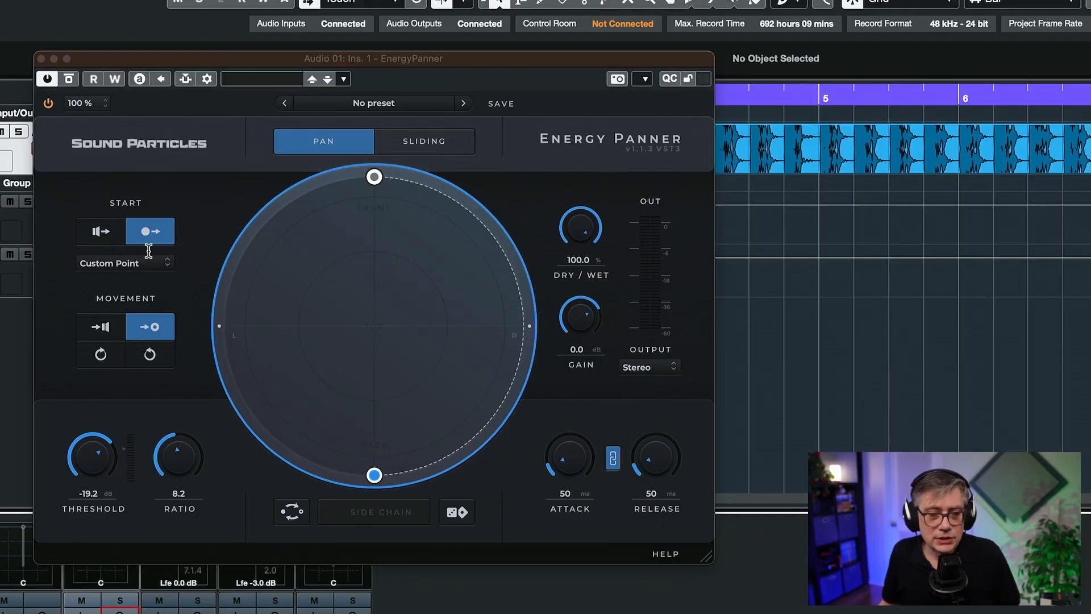
Step: Make the panning start from the speakers and move to a point, placed front-left at about -24.5° azimuth and 32.5° elevation
click(200, 218)
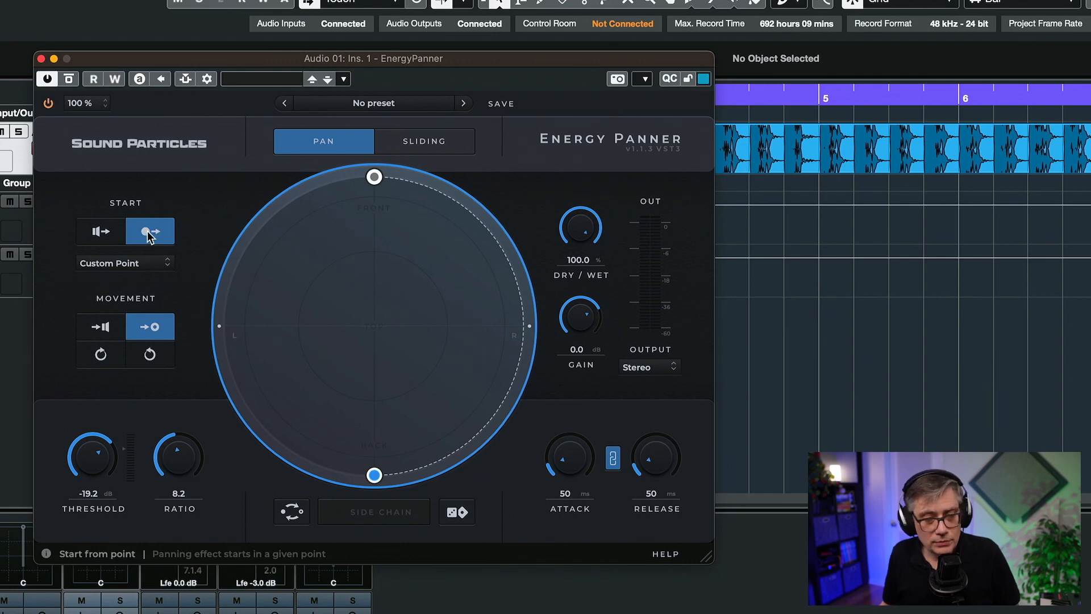
click(98, 236)
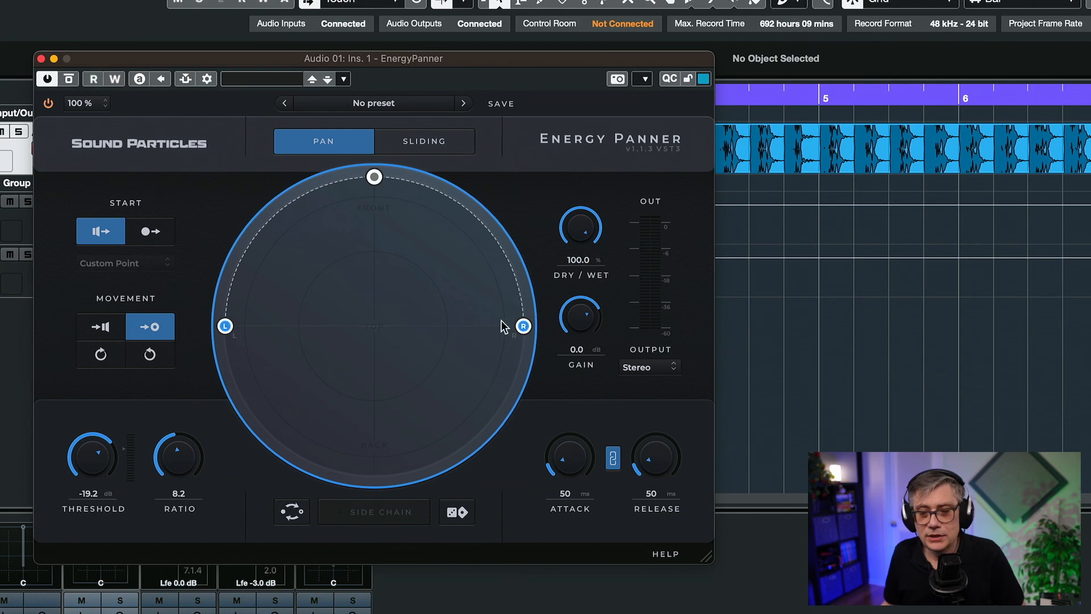
mouse_move(371, 174)
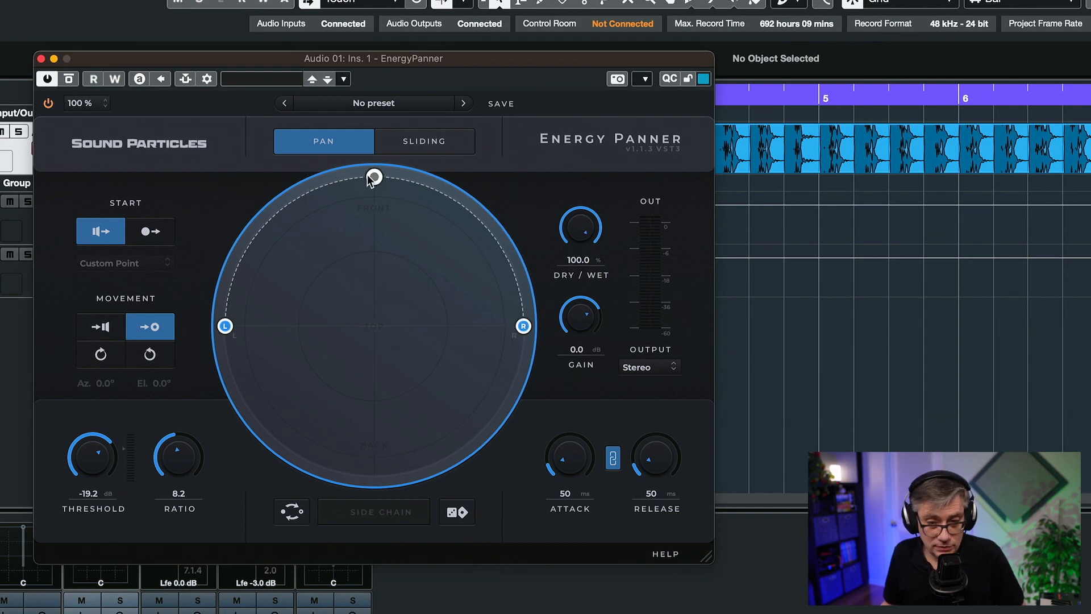
drag(373, 175, 323, 212)
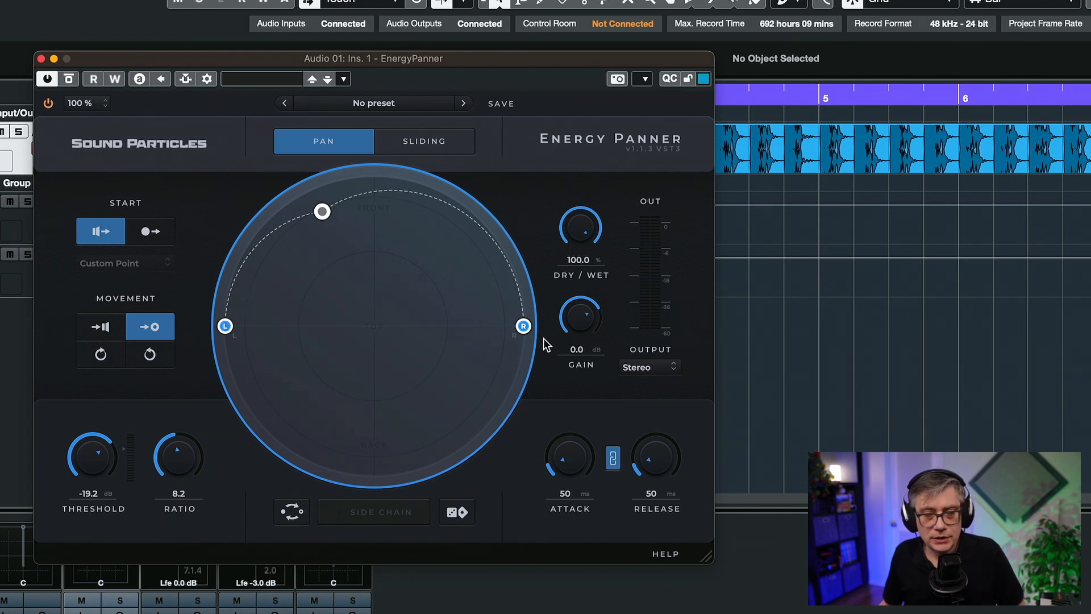
mouse_move(322, 213)
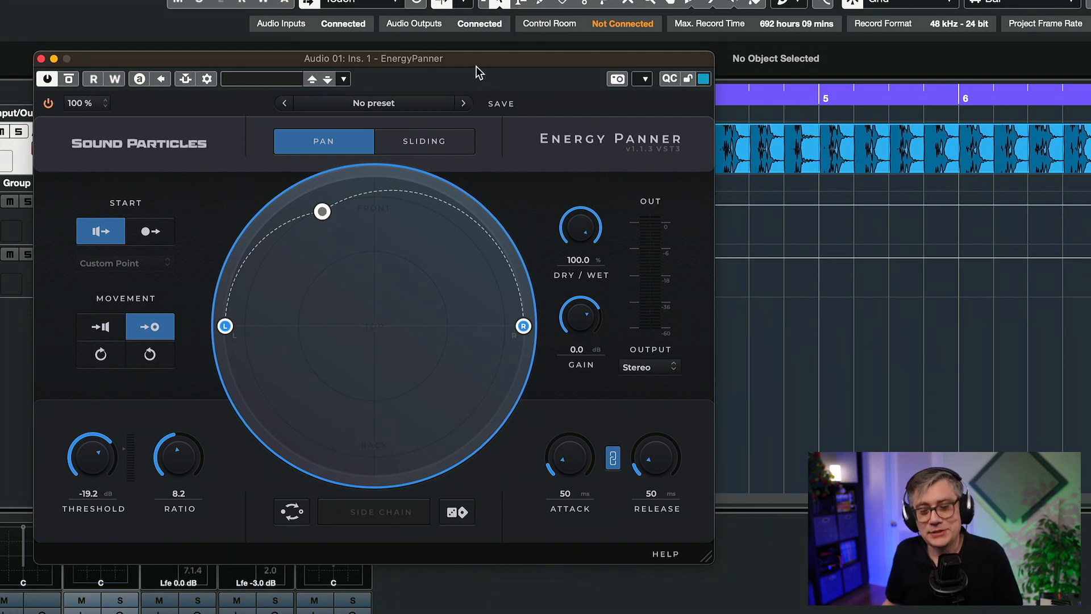
Step: Start playback and set EnergyPanner's threshold to -4.8 dB and its ratio to 6.1
click(761, 568)
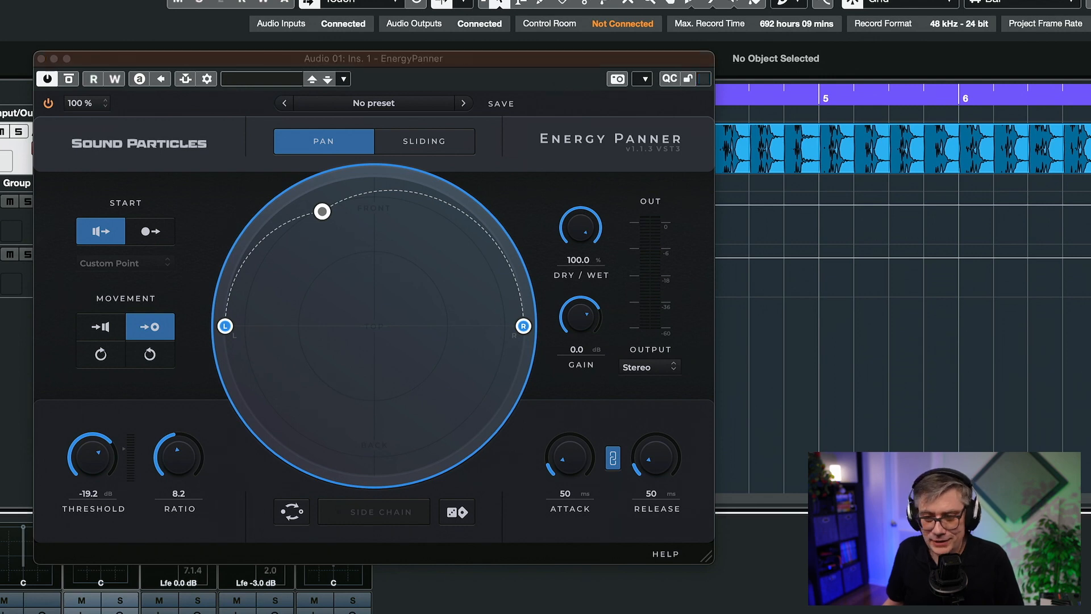
key(space)
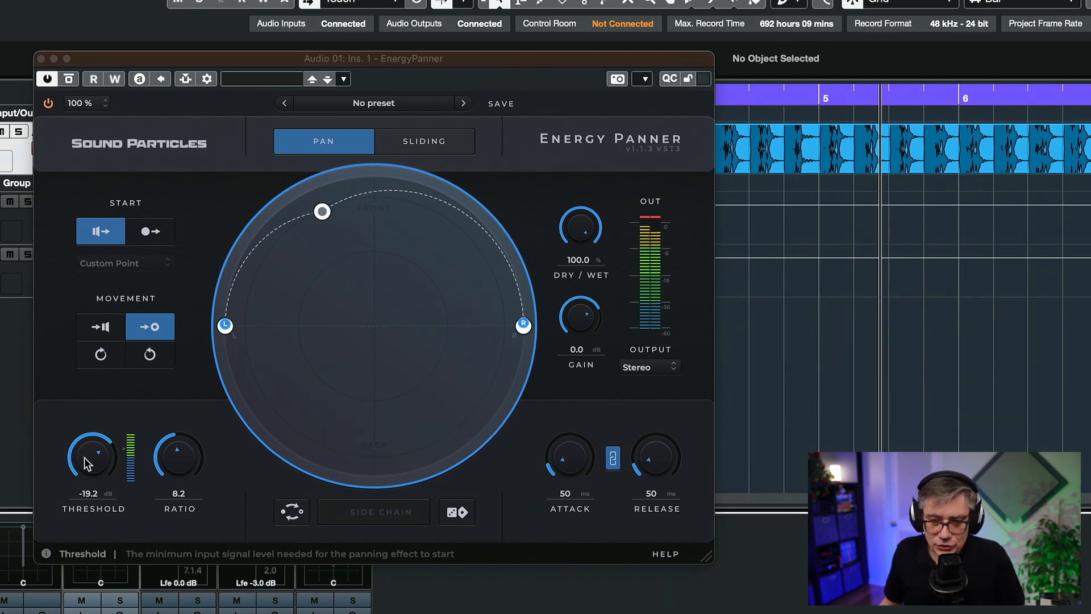
drag(86, 463, 96, 432)
drag(190, 468, 185, 491)
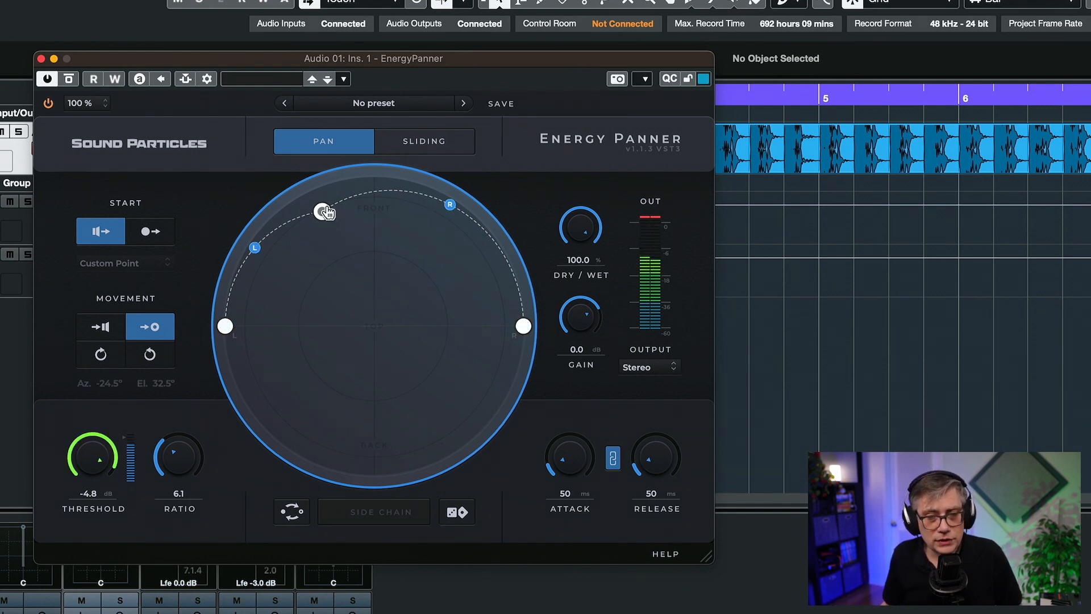
Step: Try several positions for the destination point, stopping playback on the way, and leave it front-left about halfway between centre and rim
drag(324, 215, 403, 238)
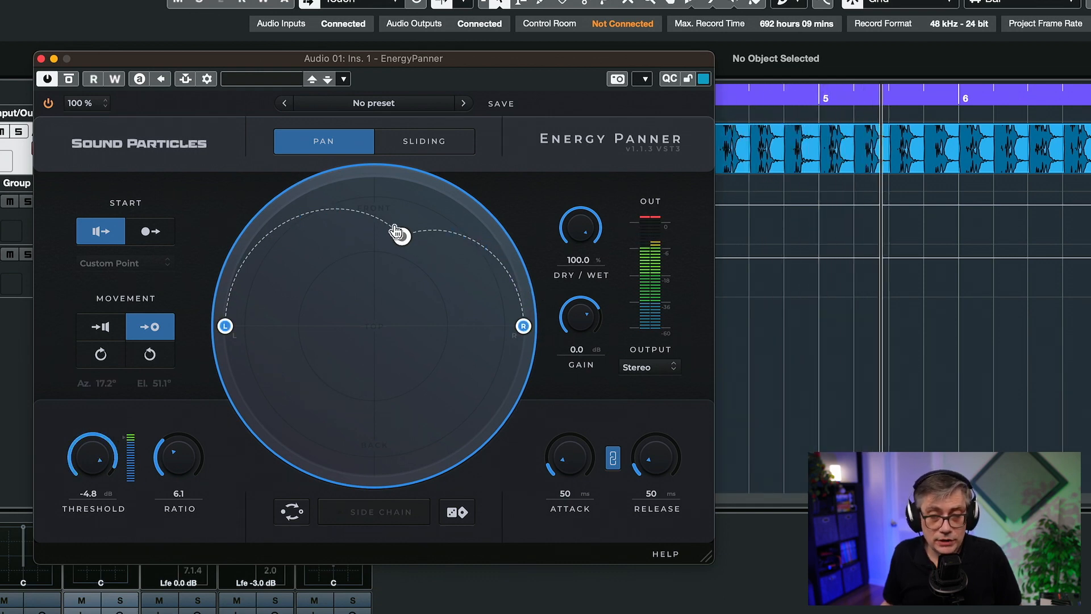
key(space)
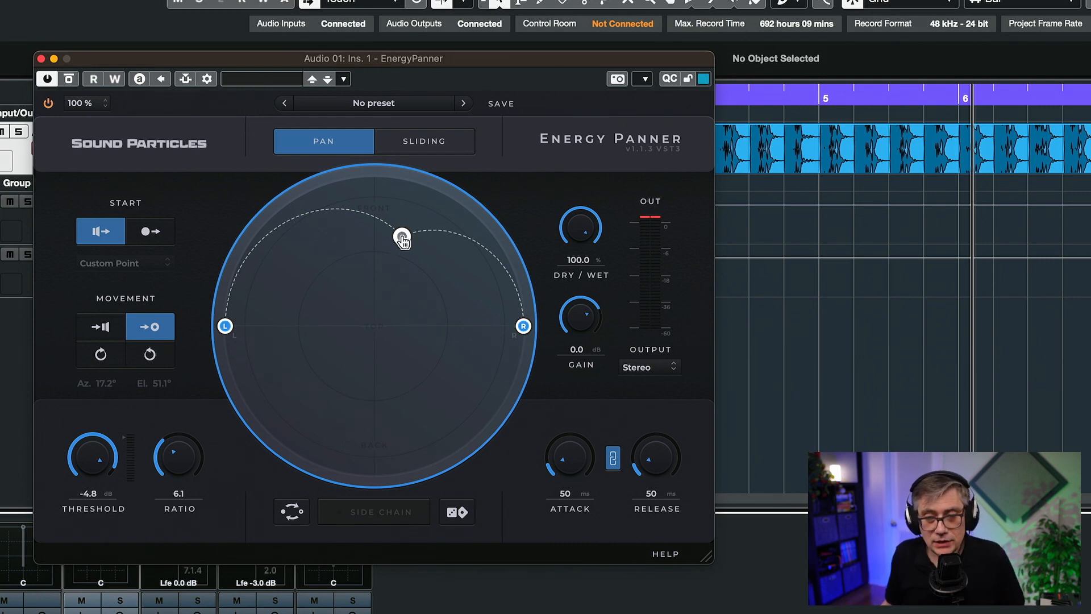
drag(404, 238, 336, 234)
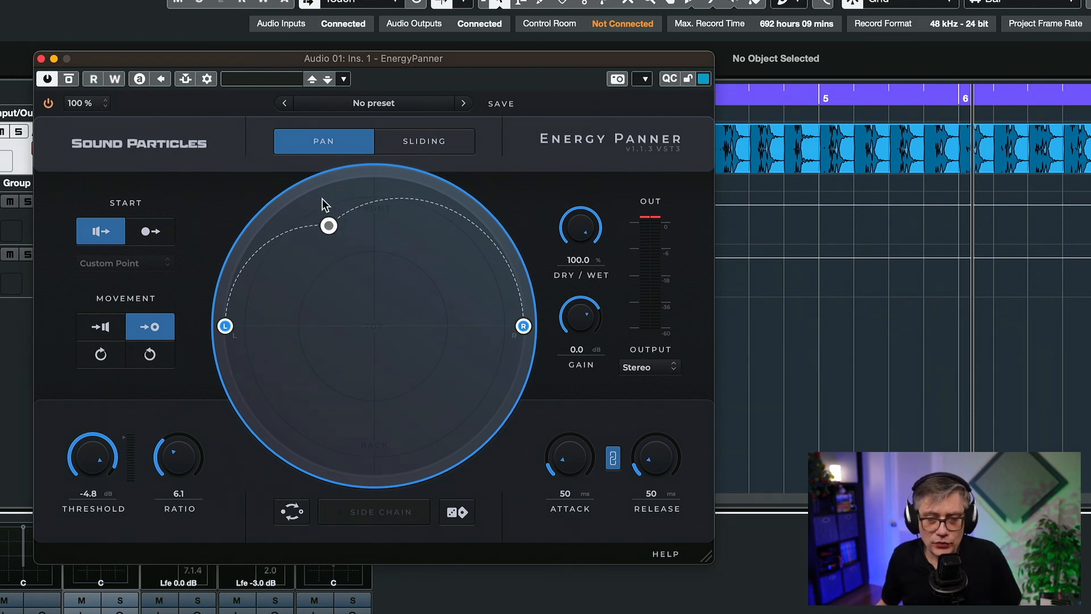
drag(328, 225, 383, 290)
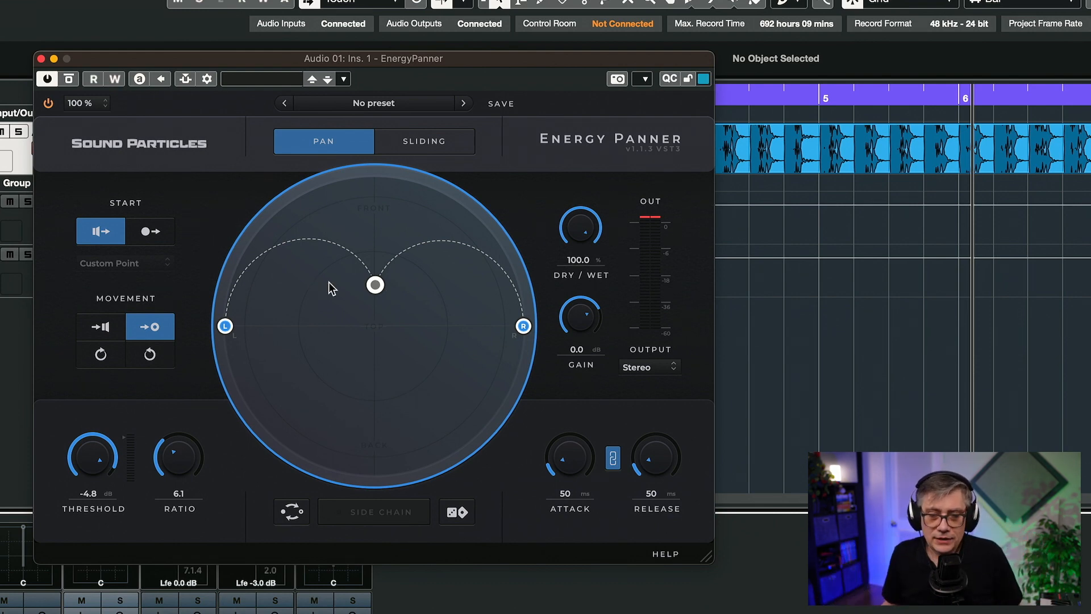
drag(376, 287, 370, 271)
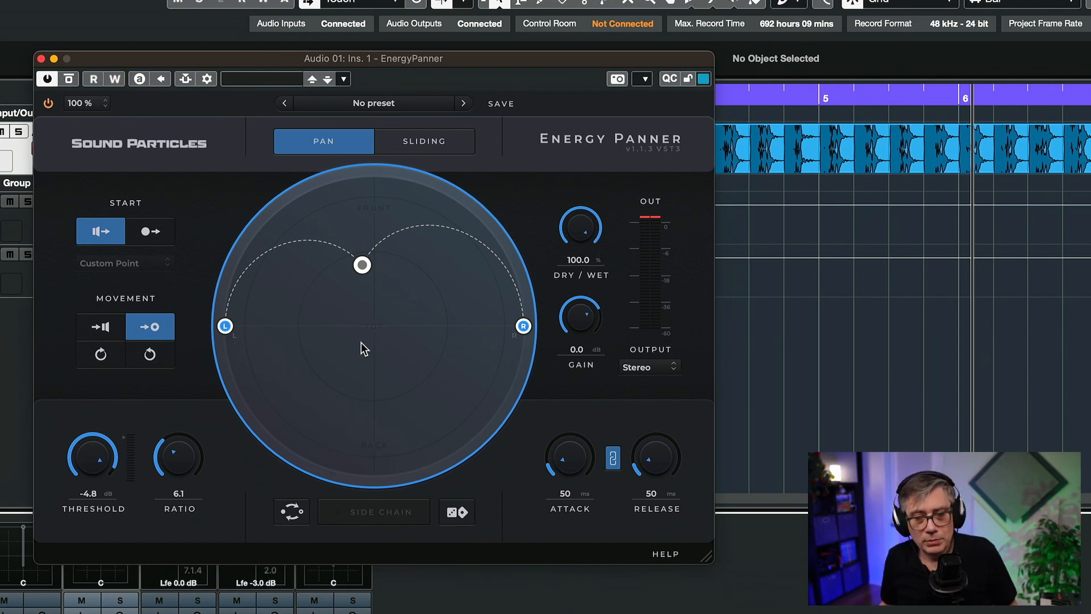
drag(366, 266, 357, 244)
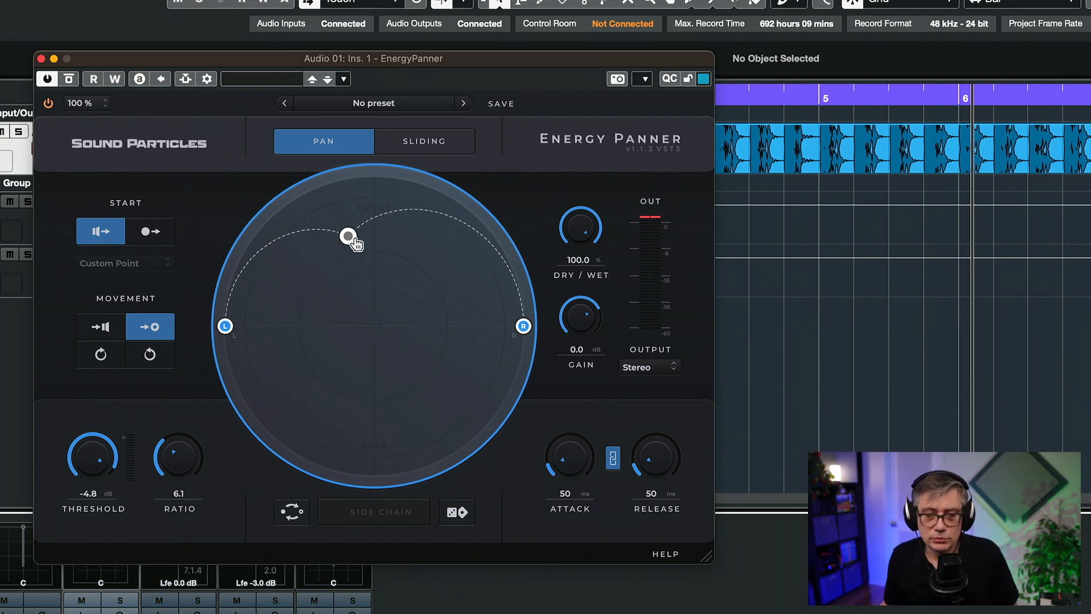
drag(355, 245, 374, 279)
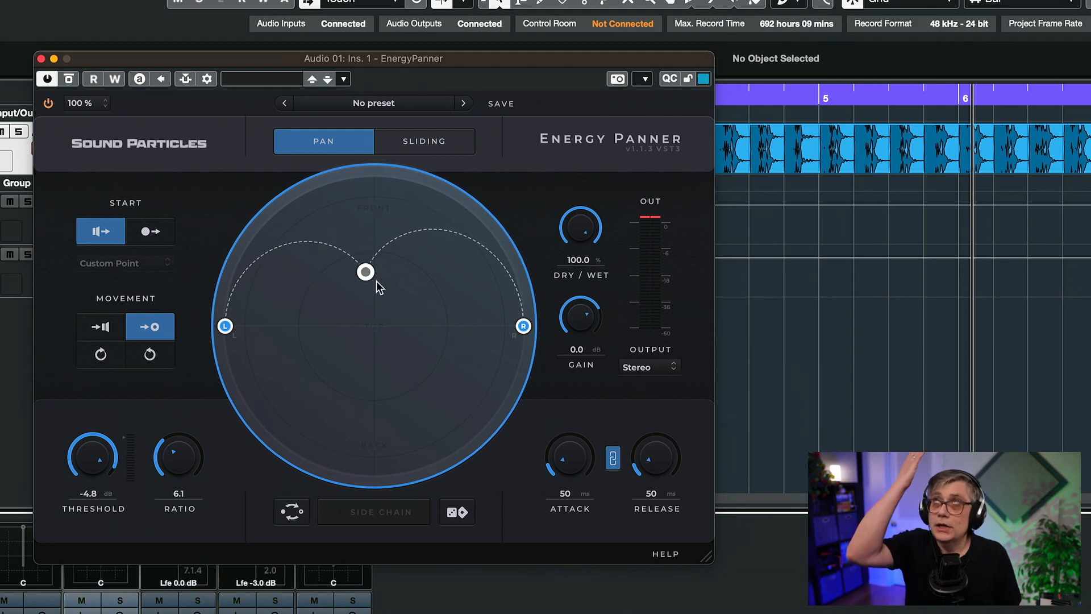
mouse_move(357, 267)
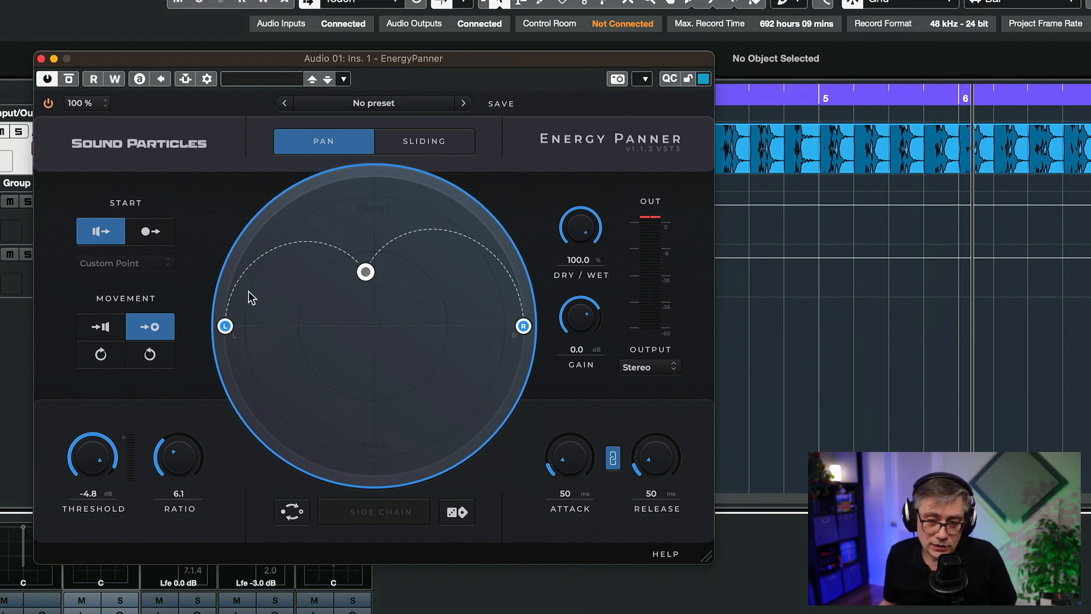
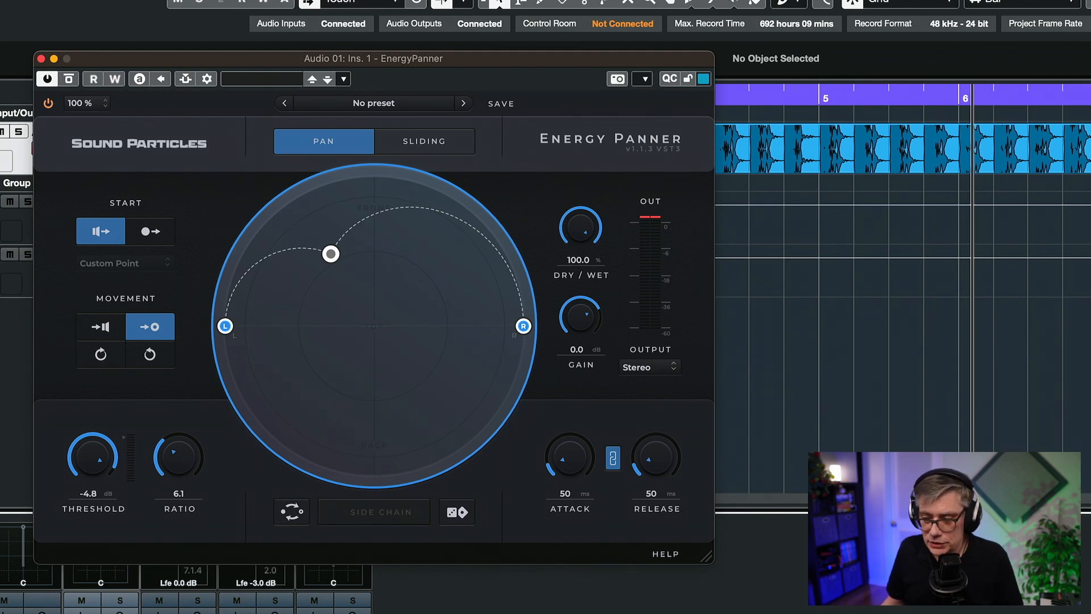
Step: Audition the Sliding mode during playback, return EnergyPanner to Pan mode and stop playback
key(space)
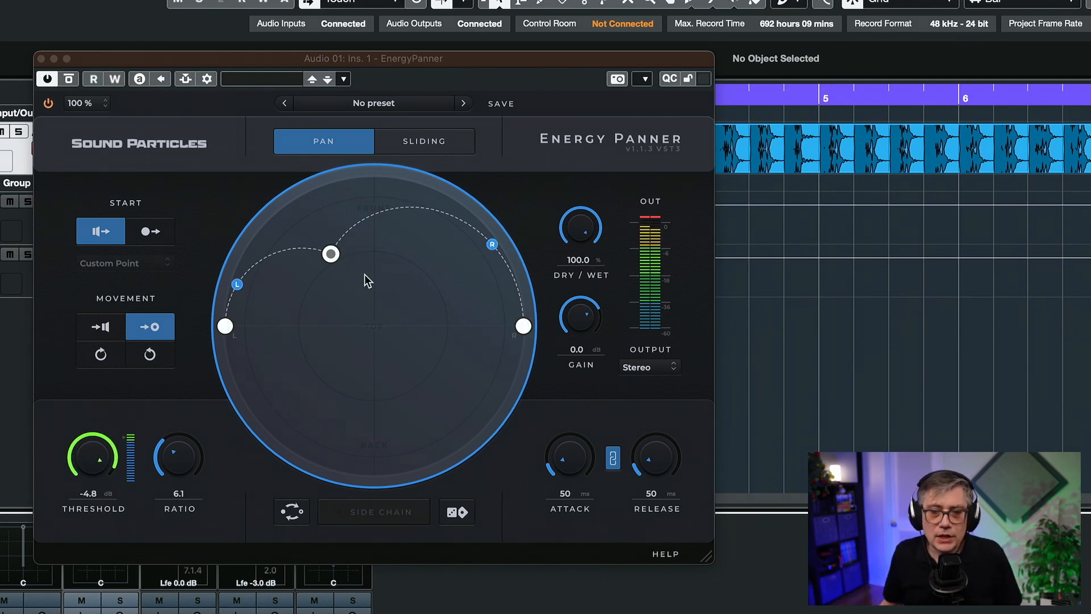
click(425, 145)
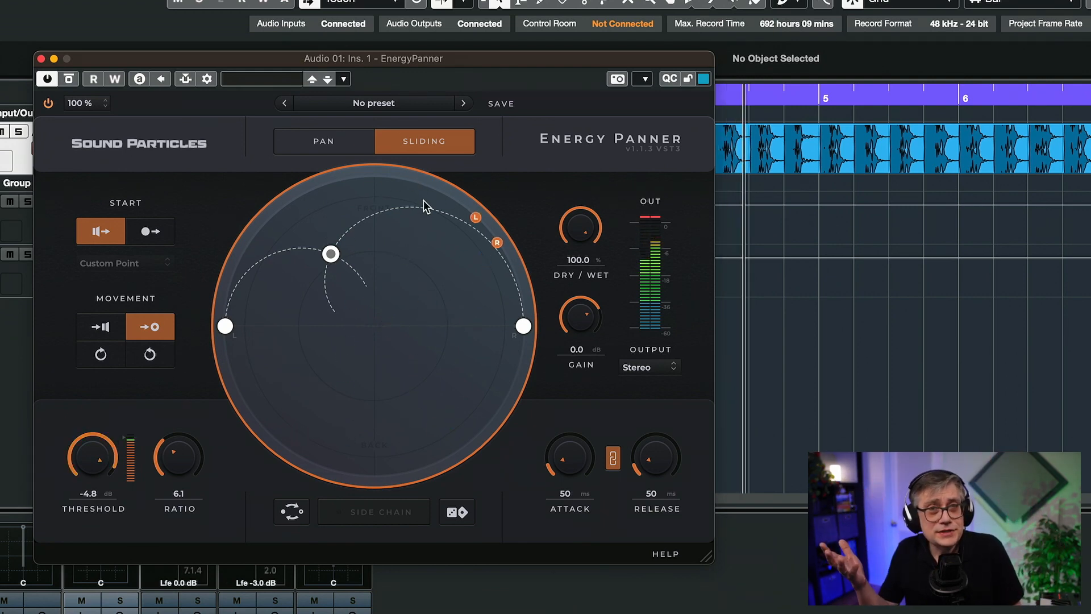
click(348, 142)
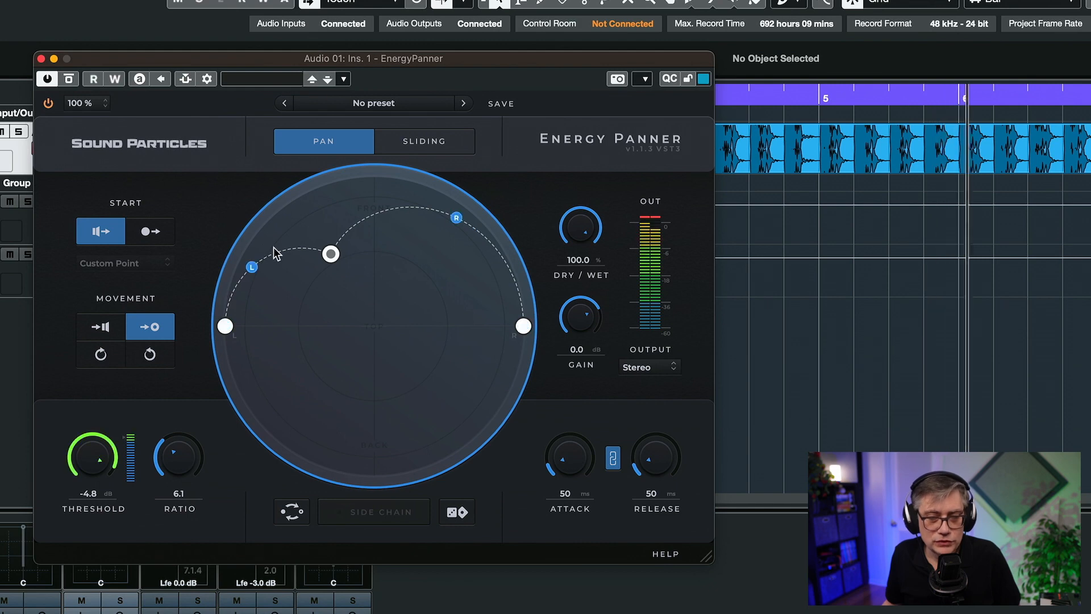
key(space)
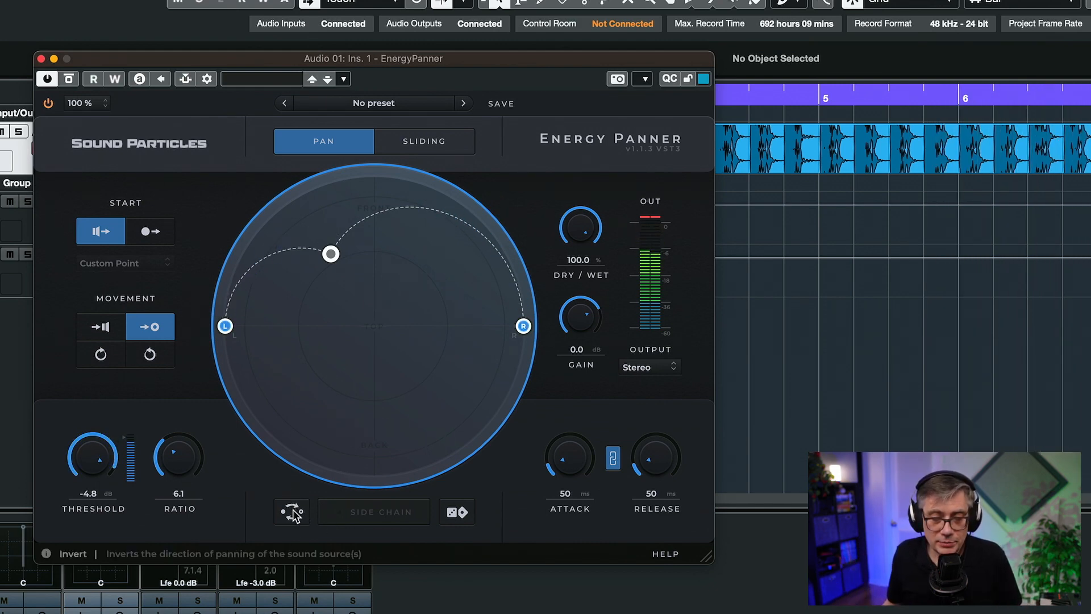
Step: Restart playback and invert the panning direction so the sound travels from the custom point to the speakers
key(space)
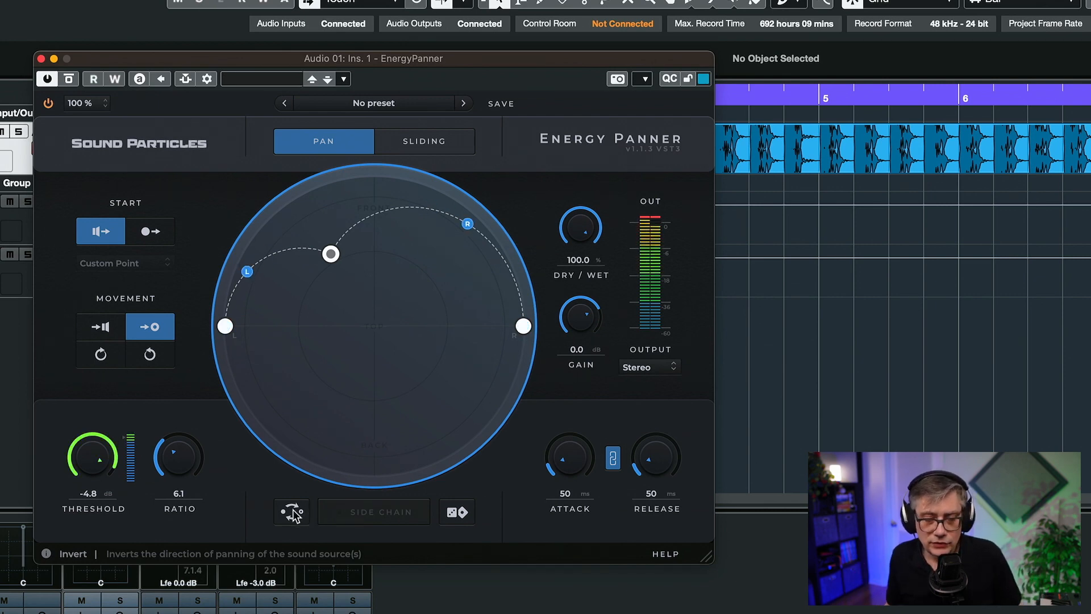
click(292, 514)
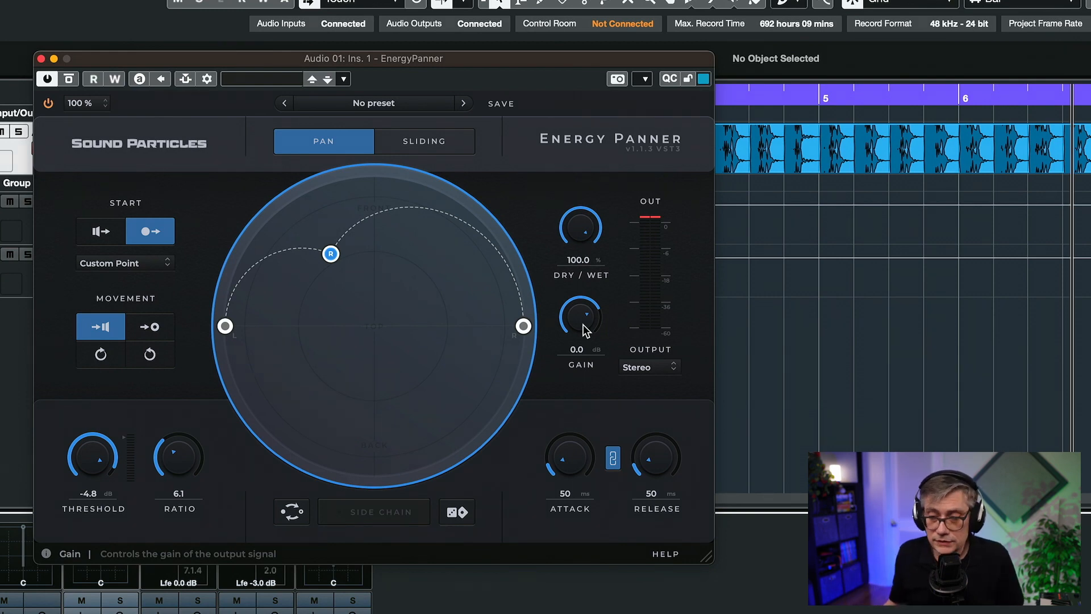
Step: Examine the output formats EnergyPanner offers, from stereo and binaural to surround and ambisonics
click(657, 365)
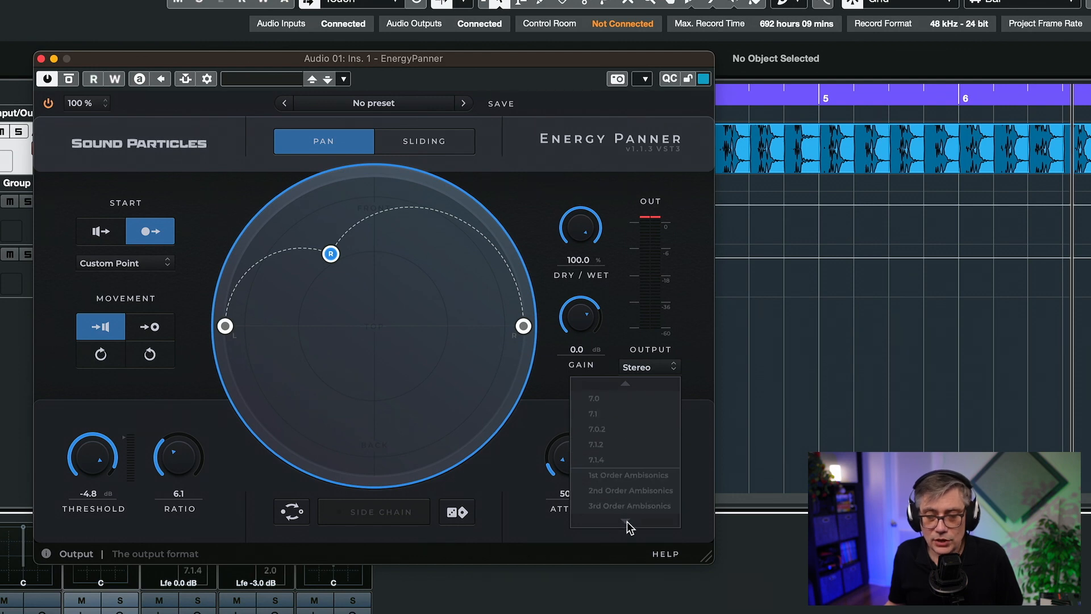
mouse_move(630, 386)
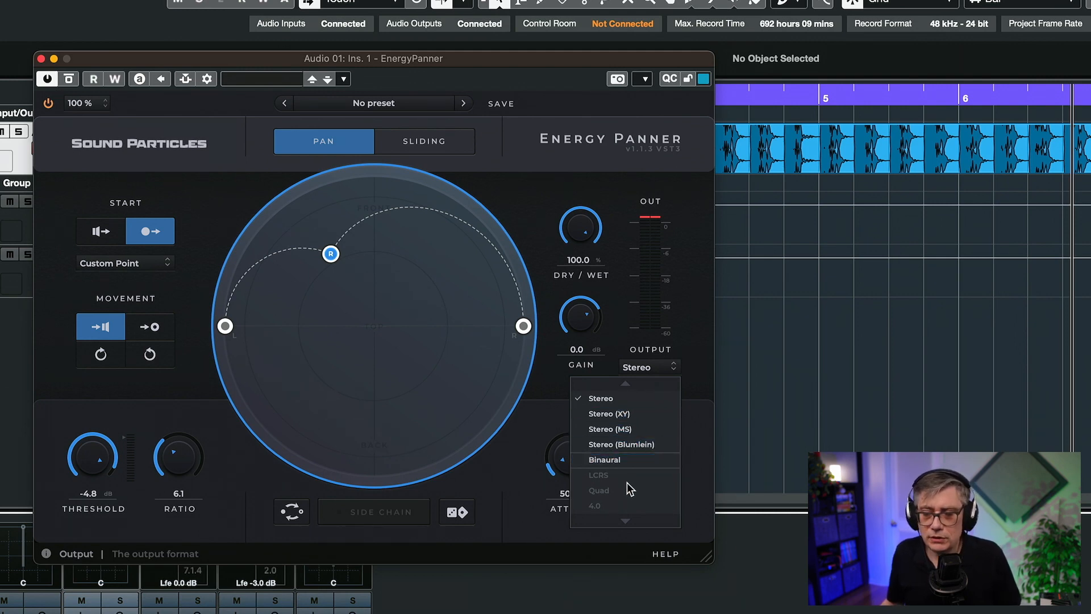
mouse_move(627, 516)
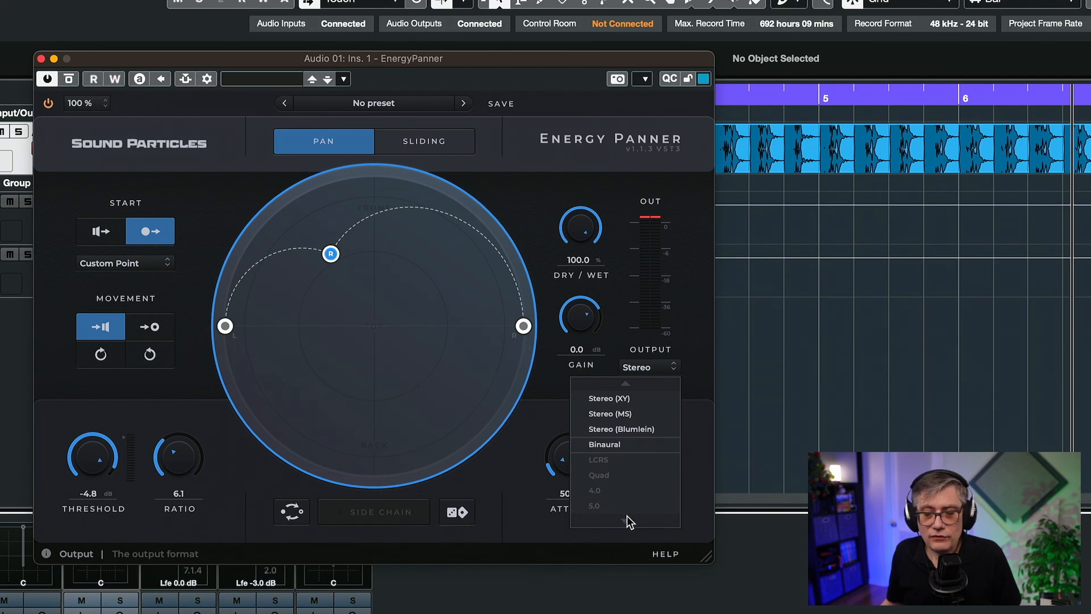
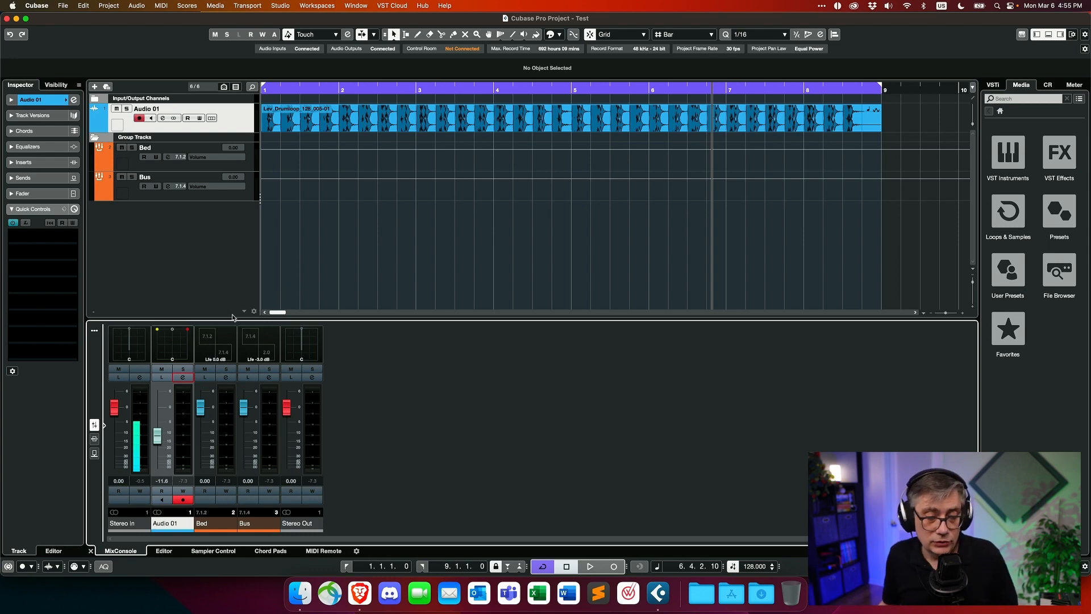
Step: Replace the channel panner of Audio 01 with EnergyPanner
right_click(175, 341)
mouse_move(203, 360)
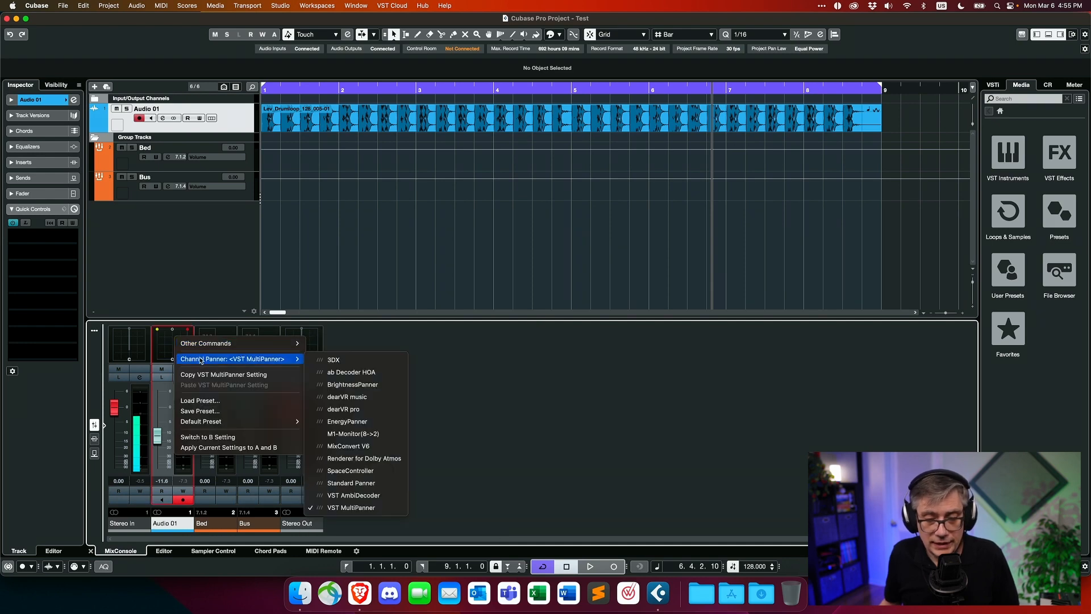
click(348, 422)
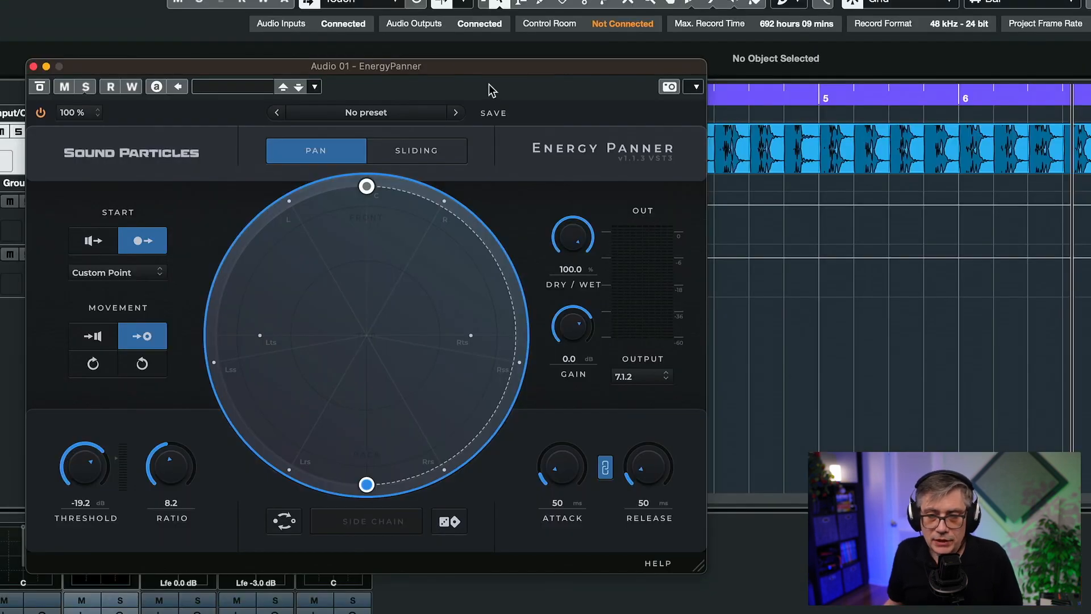
drag(479, 74, 491, 77)
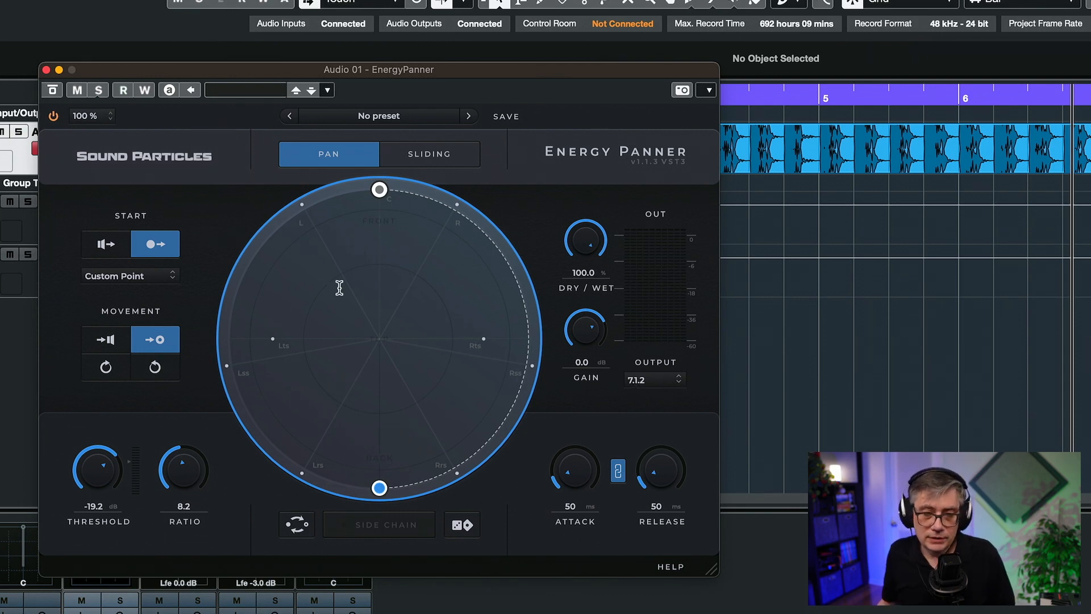
Step: Make the panning start at the speakers and place the destination point directly left of centre, about halfway to the rim
click(104, 245)
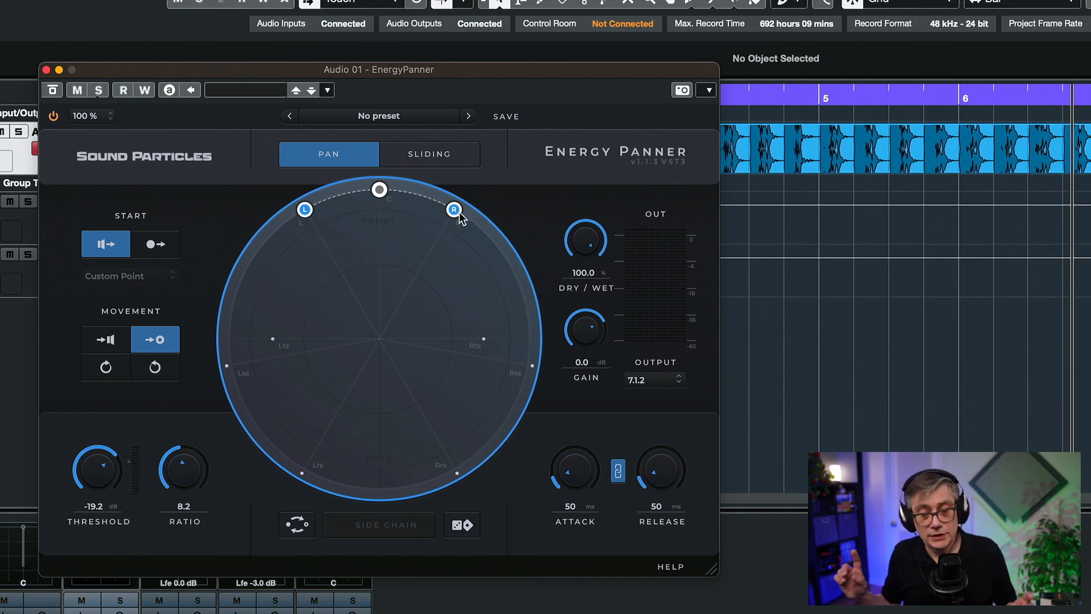
mouse_move(381, 192)
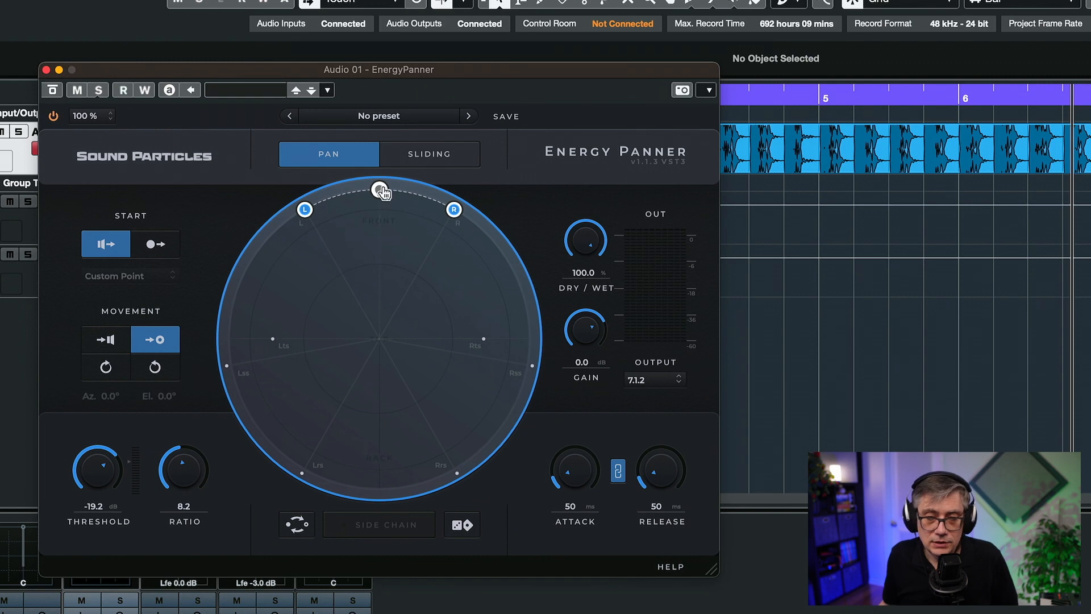
mouse_move(380, 195)
mouse_down()
mouse_move(304, 319)
mouse_move(392, 271)
mouse_move(480, 353)
mouse_move(383, 366)
mouse_move(363, 309)
mouse_move(307, 335)
mouse_up()
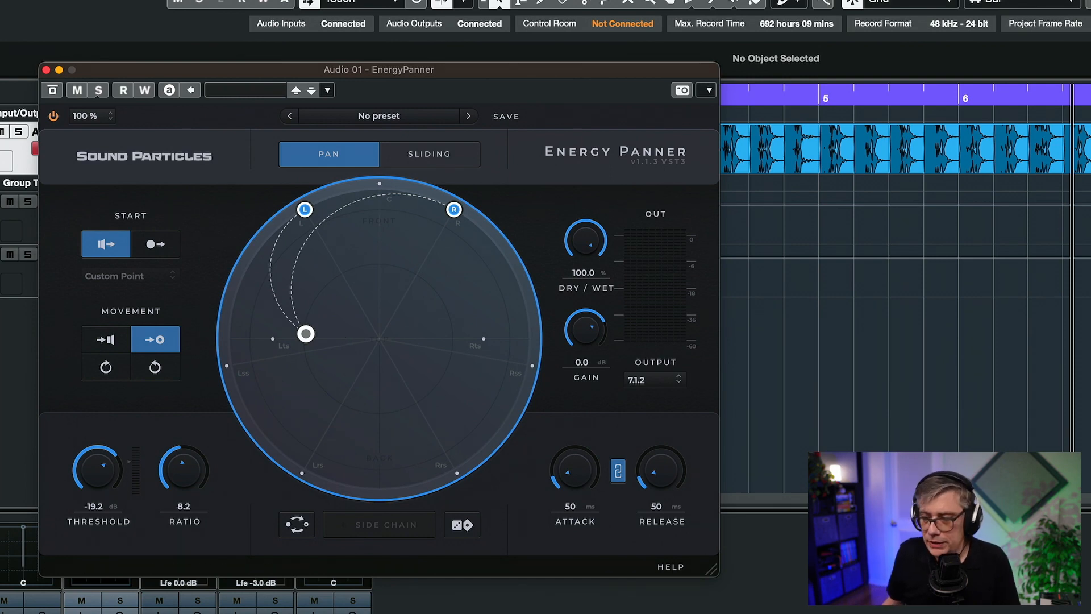
Step: Audition several destination point positions during playback, leaving the point slightly in front of centre and playback stopped
click(764, 563)
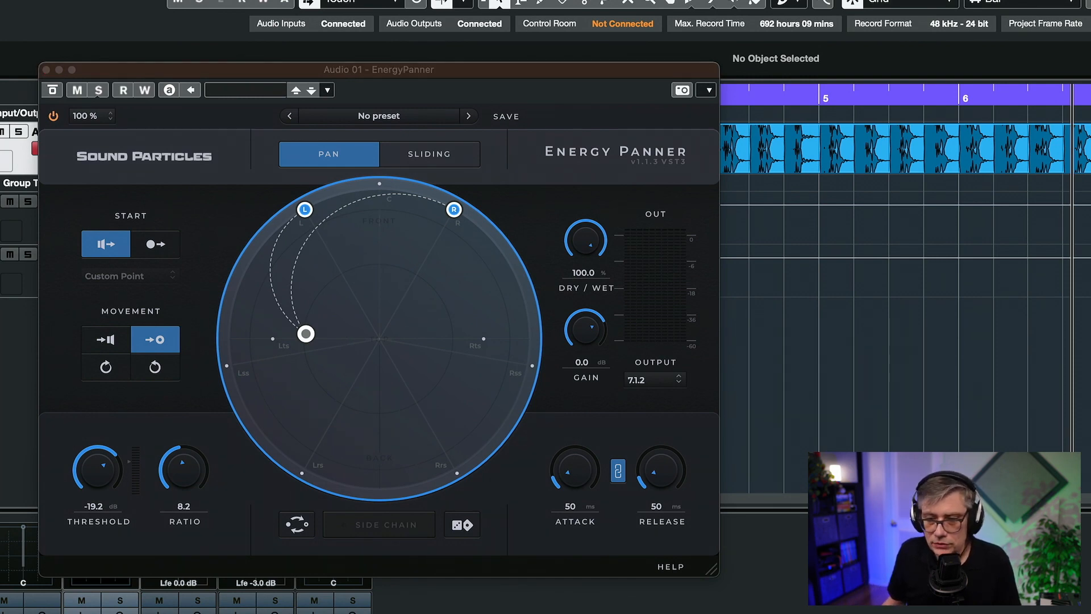
key(space)
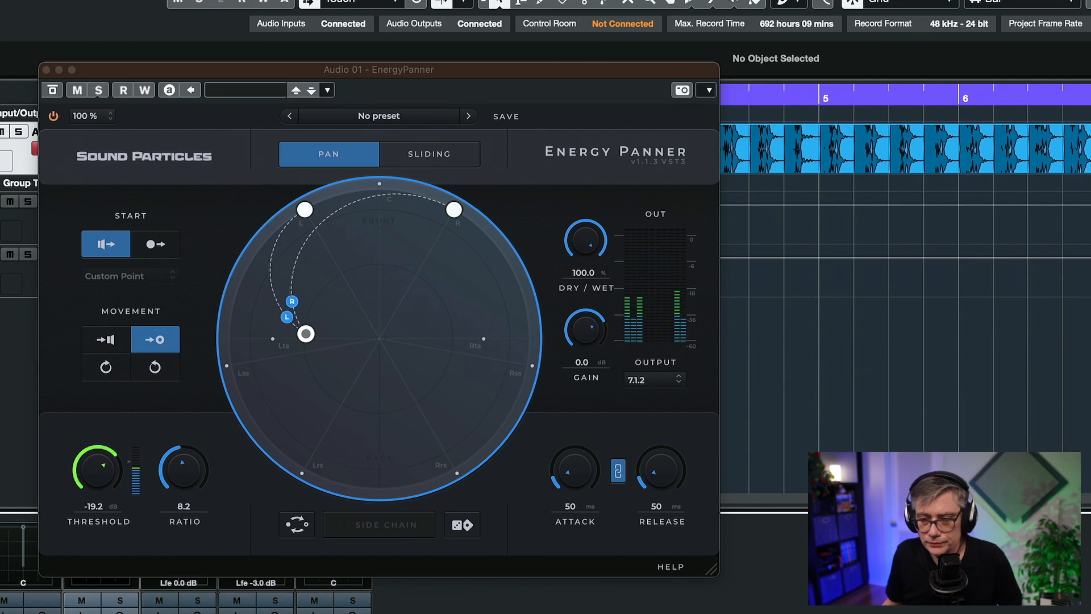
drag(311, 344, 332, 362)
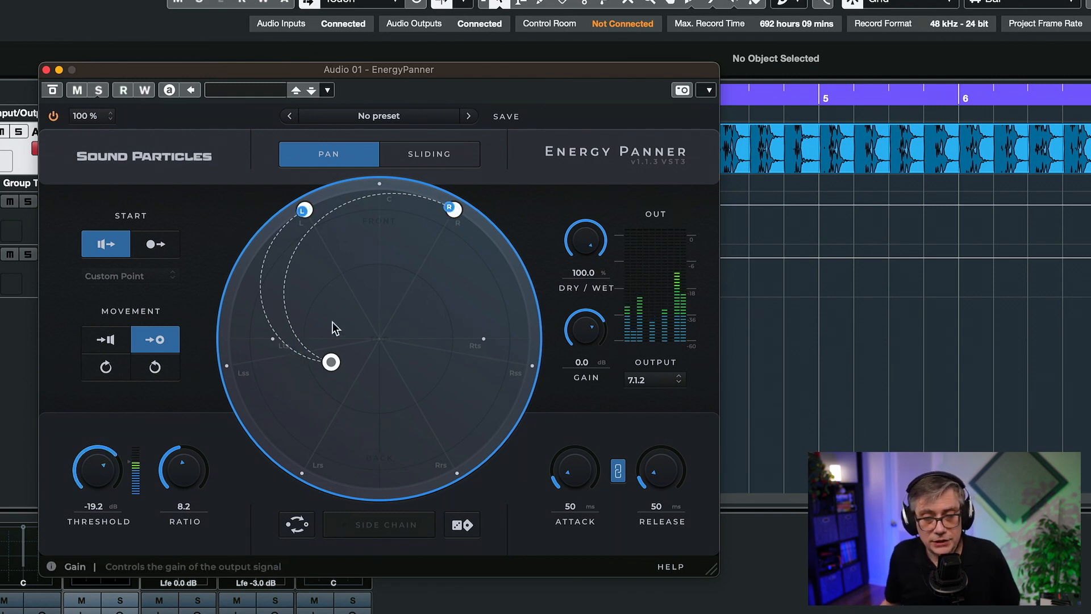
drag(332, 362, 379, 373)
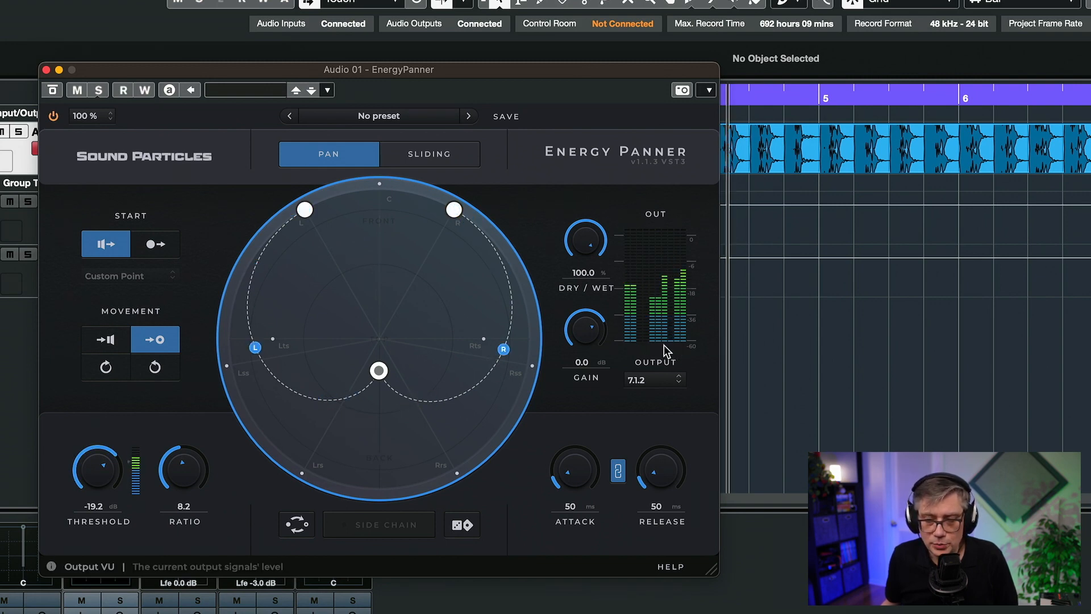
drag(378, 371, 364, 355)
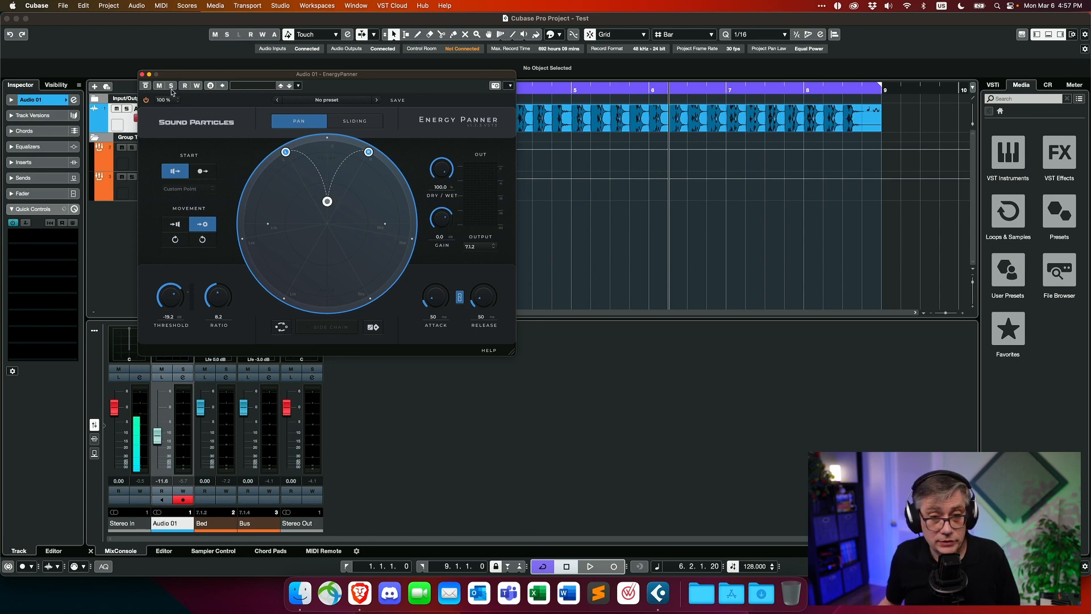
Step: Close EnergyPanner, restore VST MultiPanner as the channel panner of Audio 01 and close its window
click(142, 74)
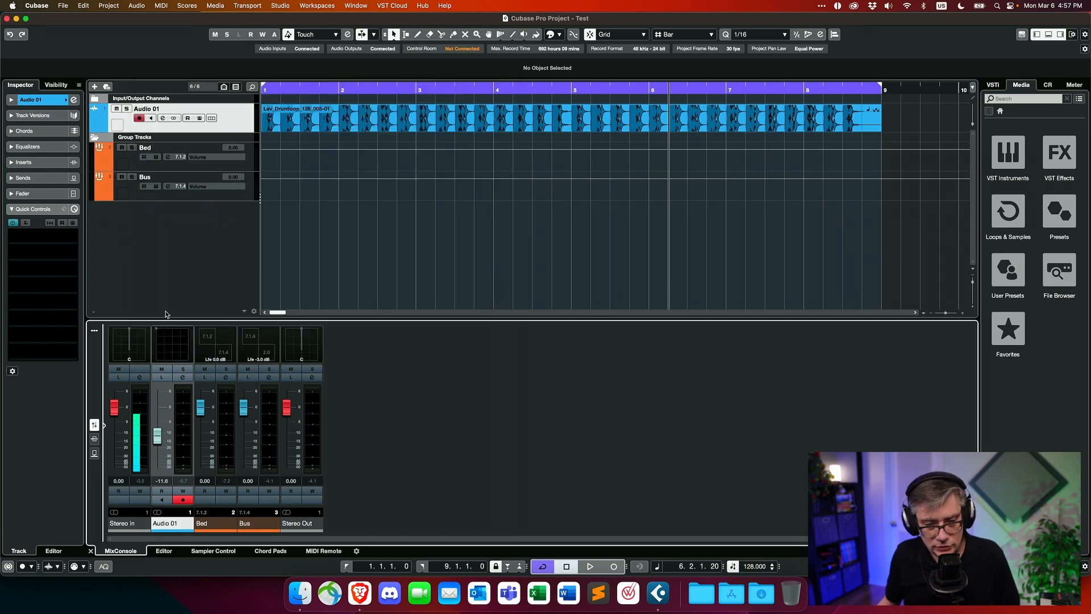
right_click(174, 341)
mouse_move(198, 359)
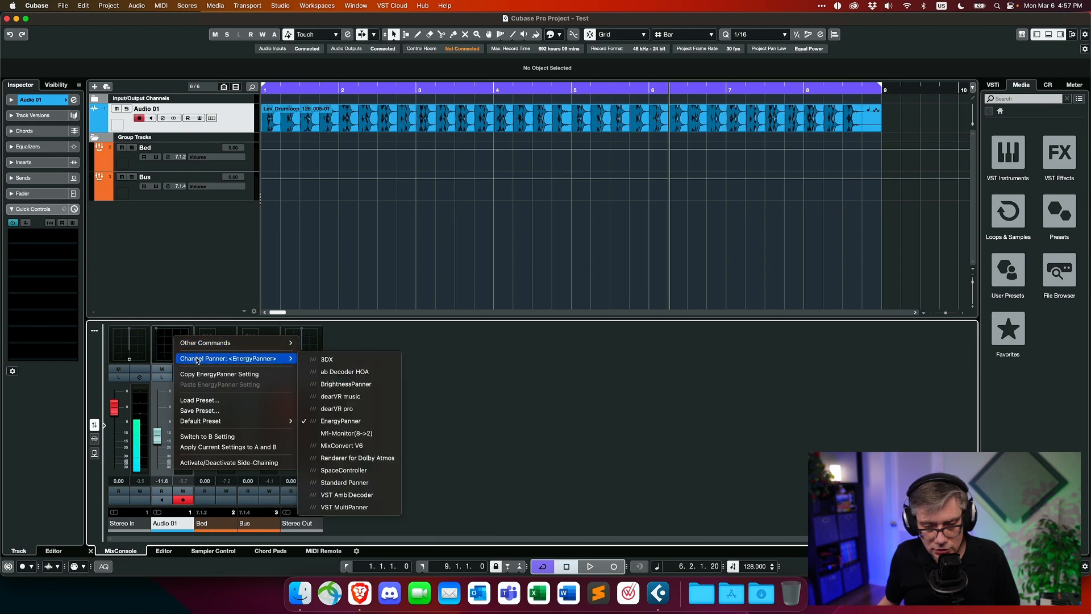
click(352, 508)
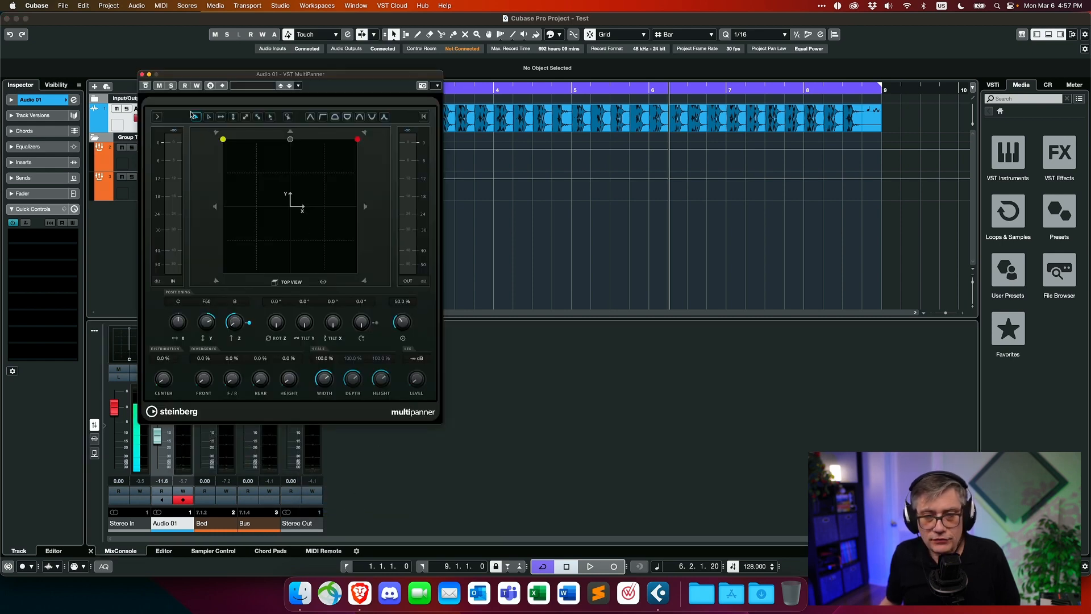
click(142, 74)
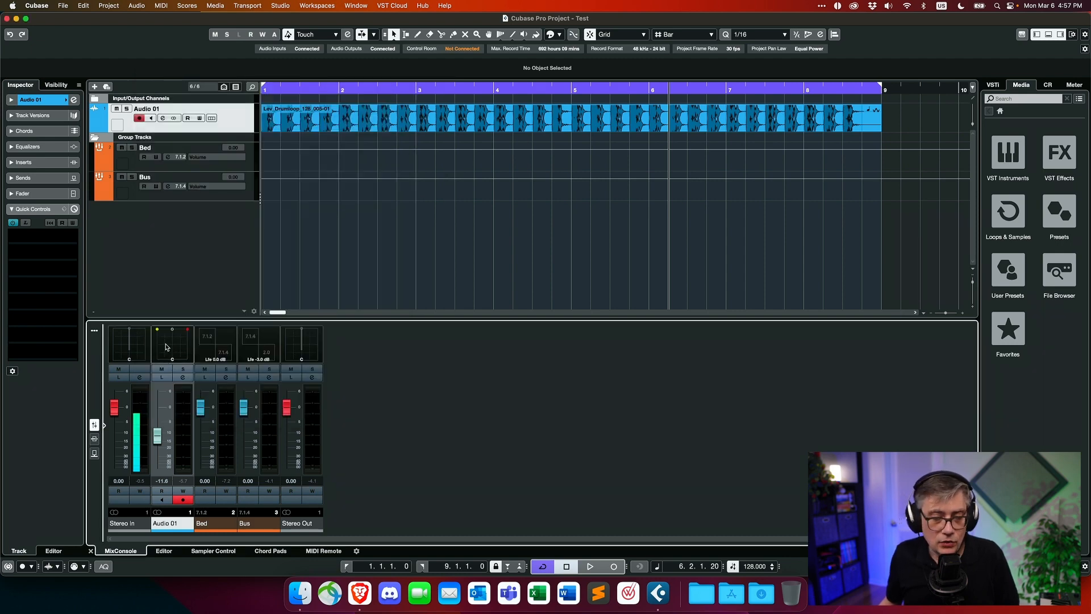
Step: Open the Bed group's channel settings and load EnergyPanner in its first insert slot
click(226, 378)
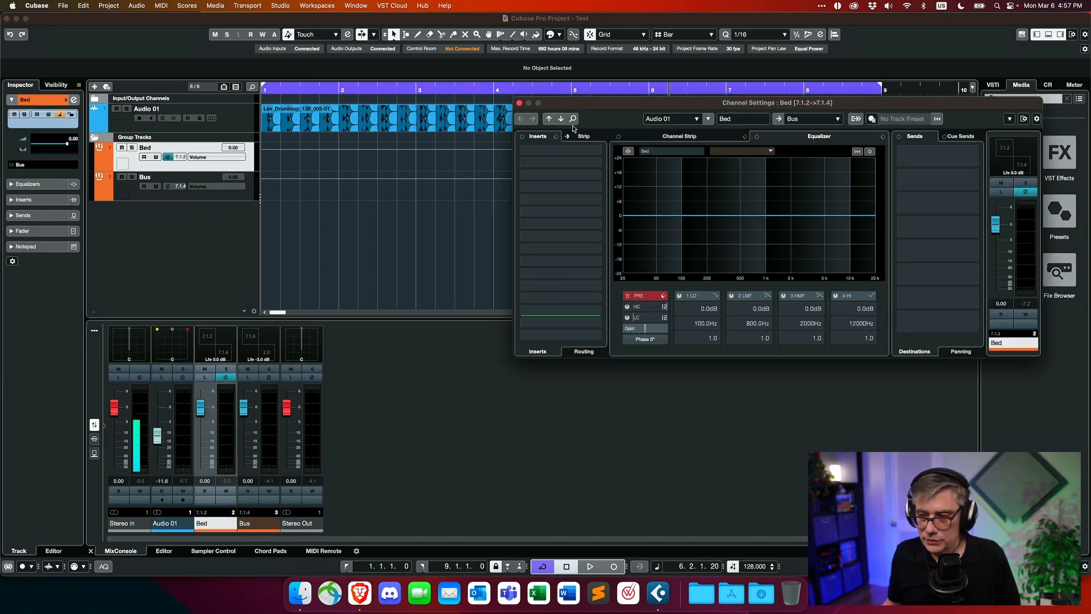
drag(587, 116, 316, 114)
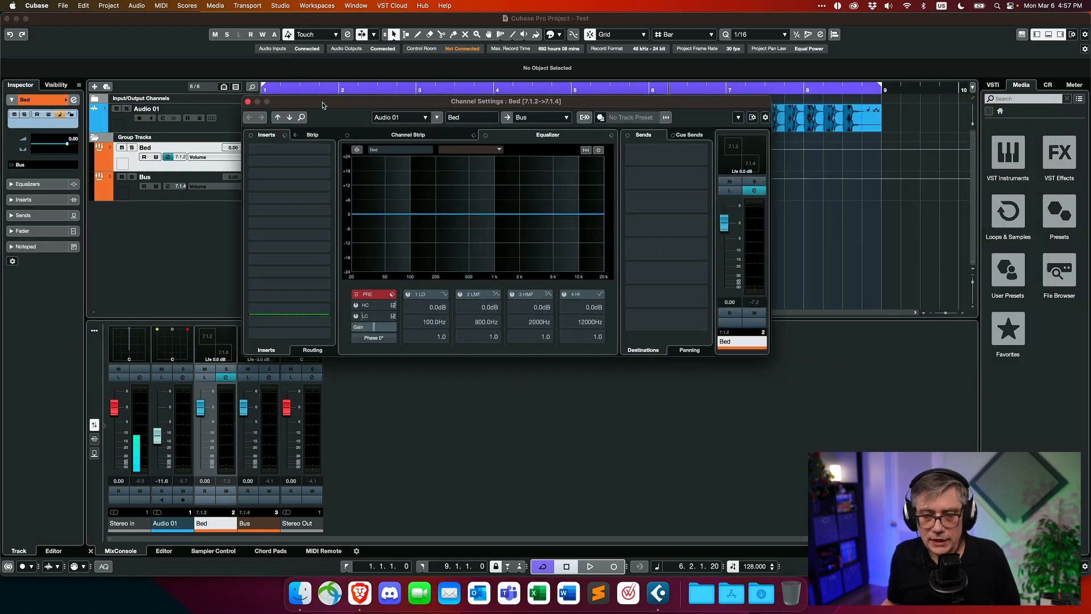
click(325, 149)
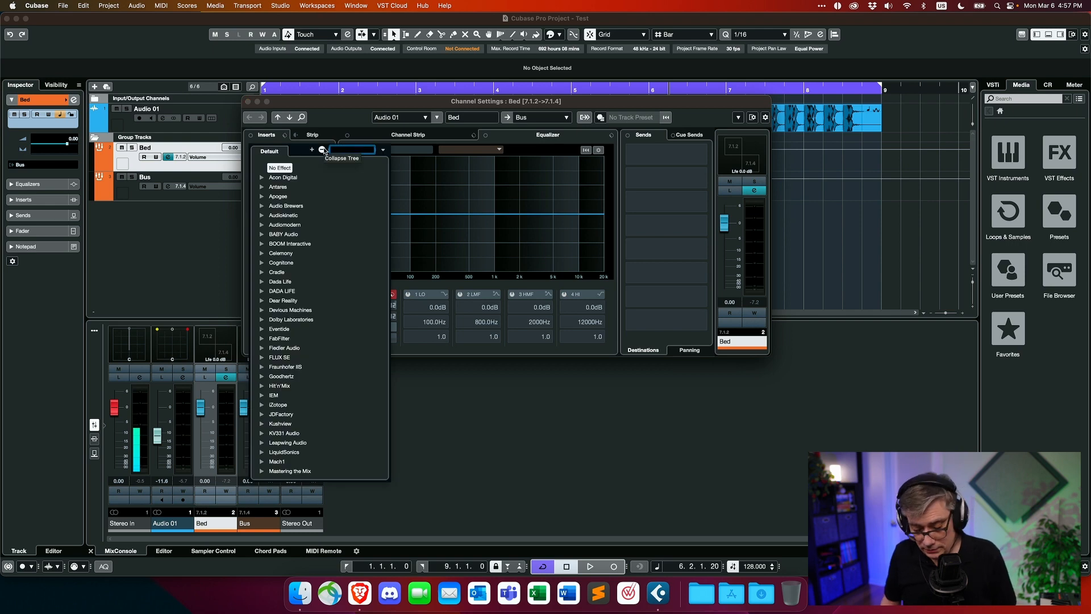
text(enner)
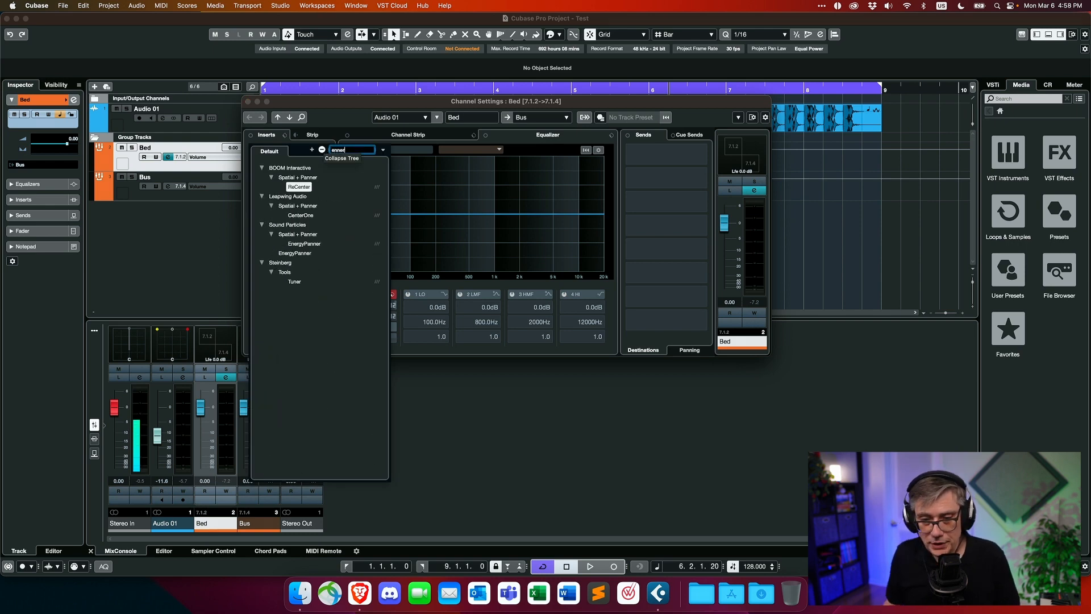
key(BackSpace)
key(BackSpace)
key(BackSpace)
text(erg)
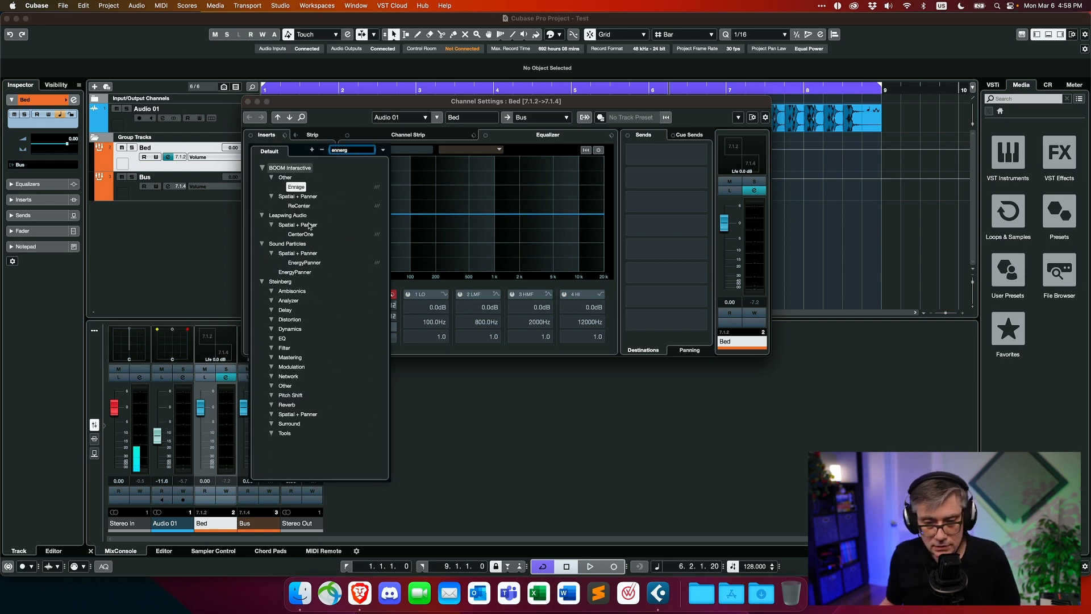
click(305, 262)
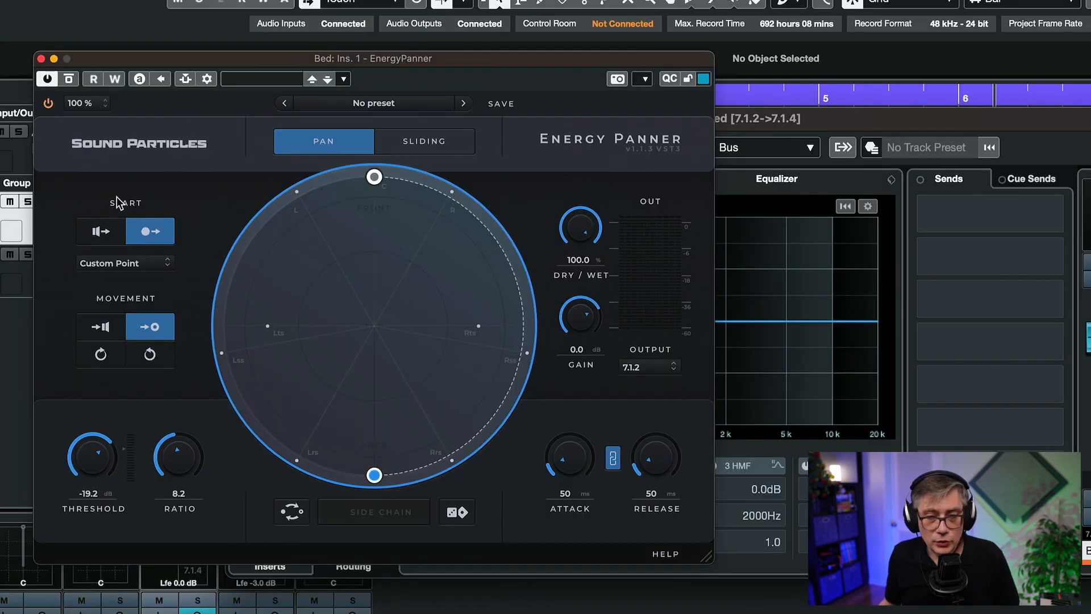
Step: Start the Bed's panning at the speakers and place the destination point in front of centre, about halfway to the rim
click(100, 233)
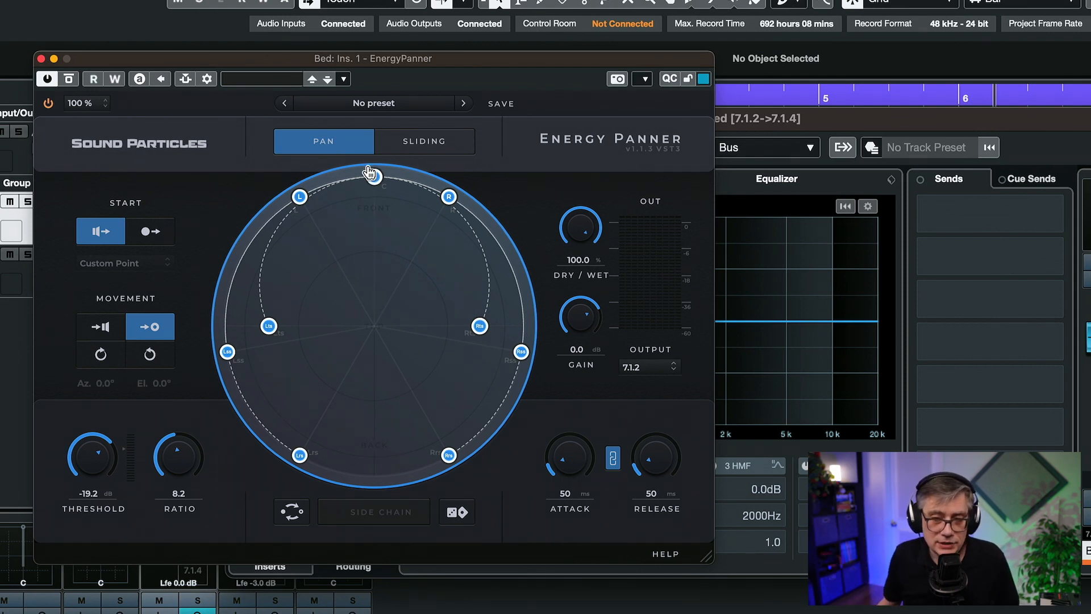
drag(368, 172, 367, 262)
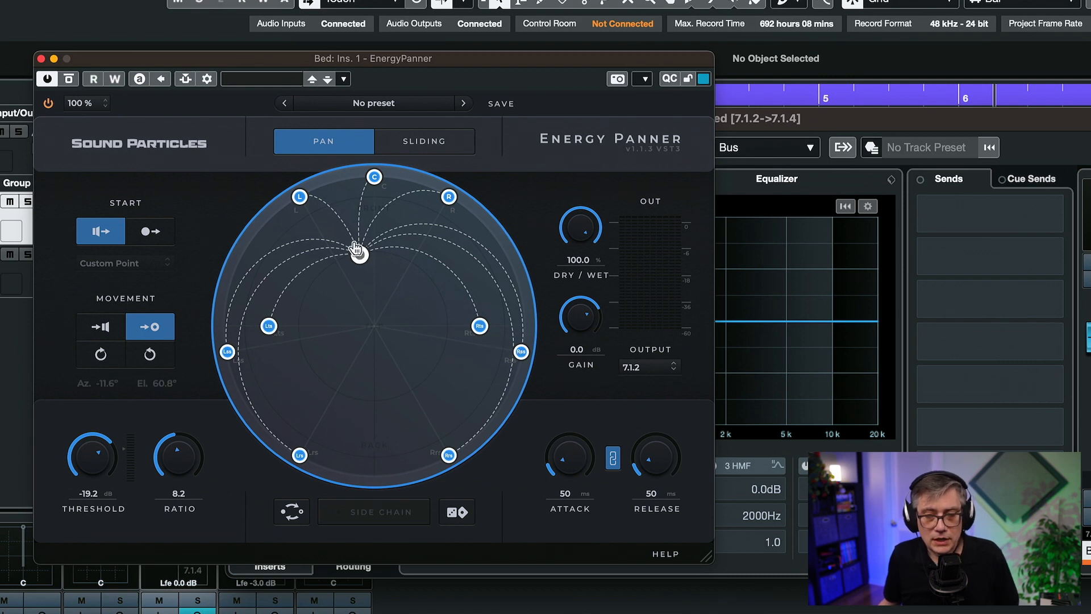
drag(360, 254, 388, 268)
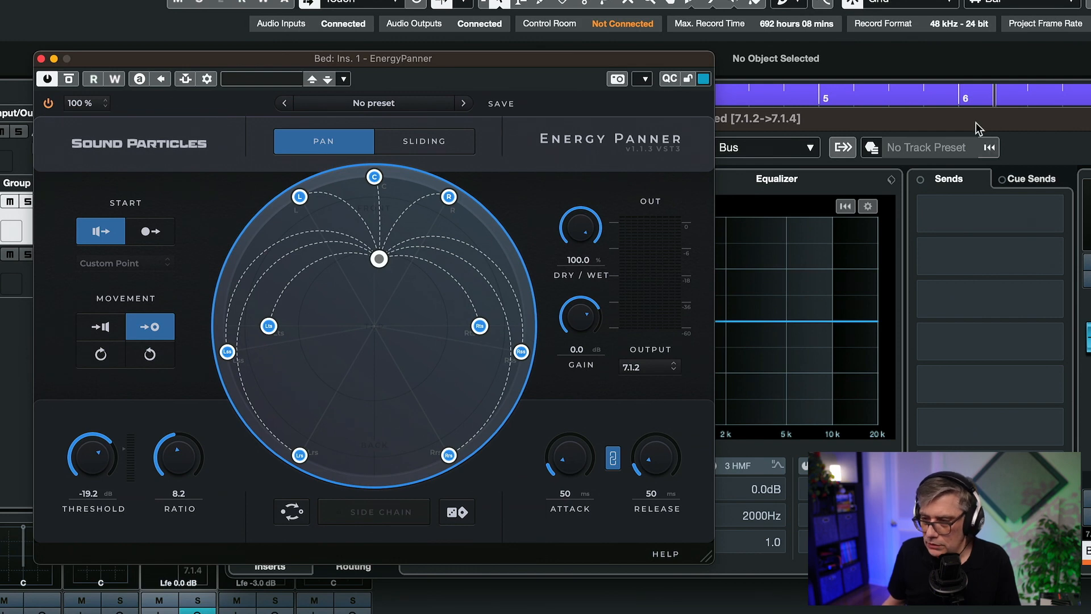
Step: Close the Bed channel settings, start playback and raise EnergyPanner's threshold to -12.9 dB
drag(976, 123, 1090, 197)
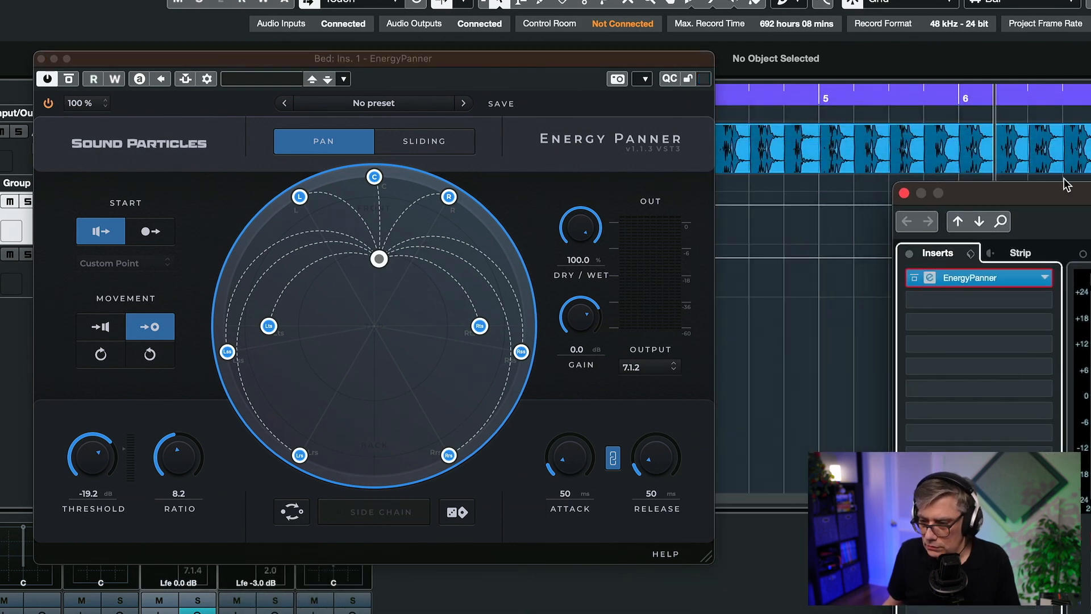
click(904, 193)
key(space)
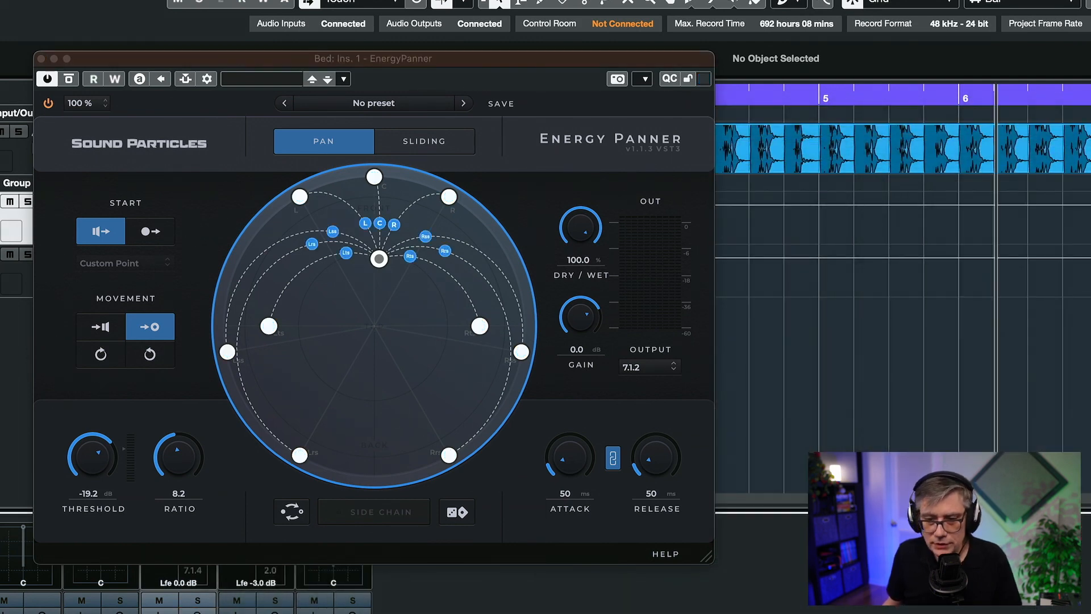
drag(97, 459, 93, 437)
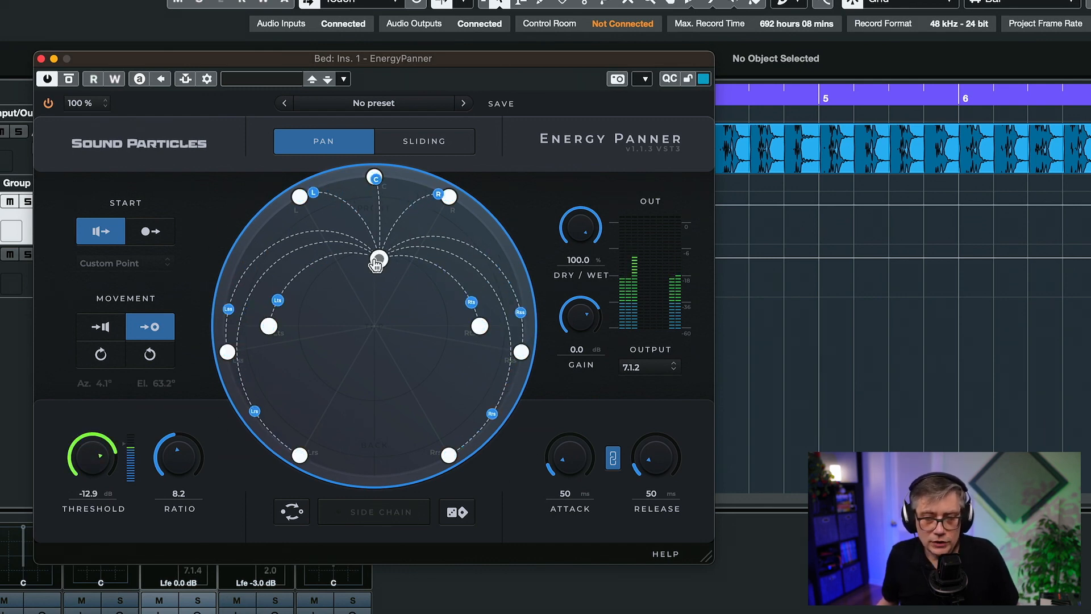
Step: Invert the panning direction and try several positions for the custom point, leaving it front-left about halfway between centre and rim
drag(380, 263, 353, 268)
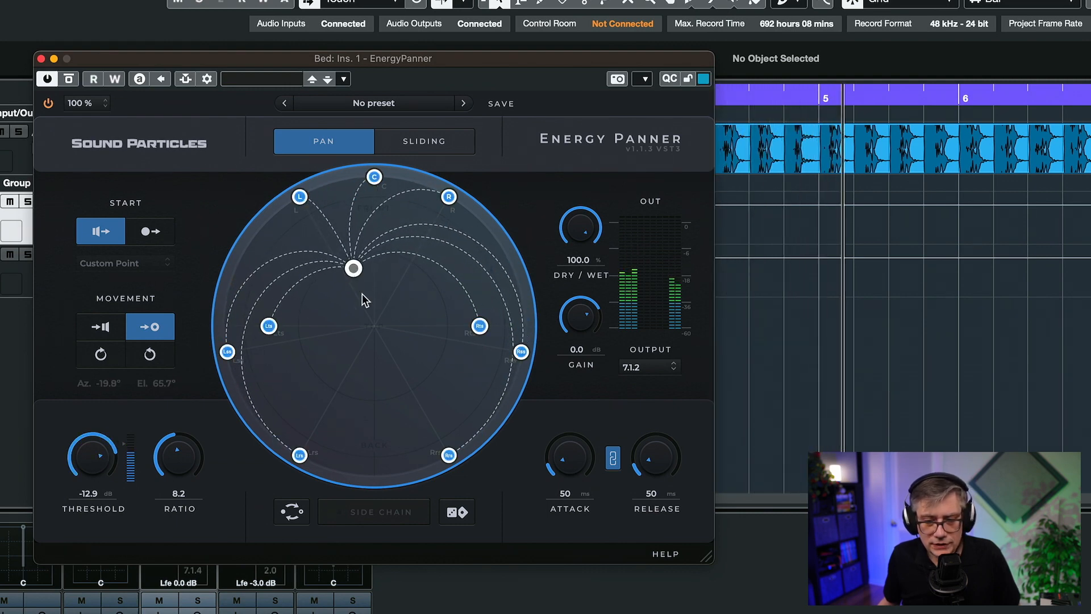
click(292, 511)
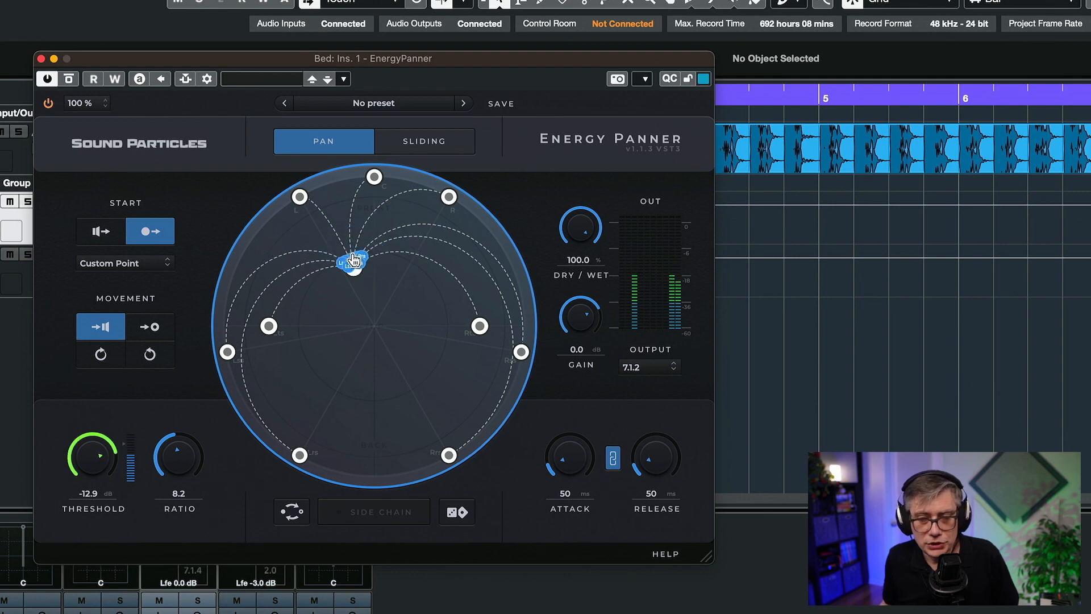
drag(353, 267, 411, 261)
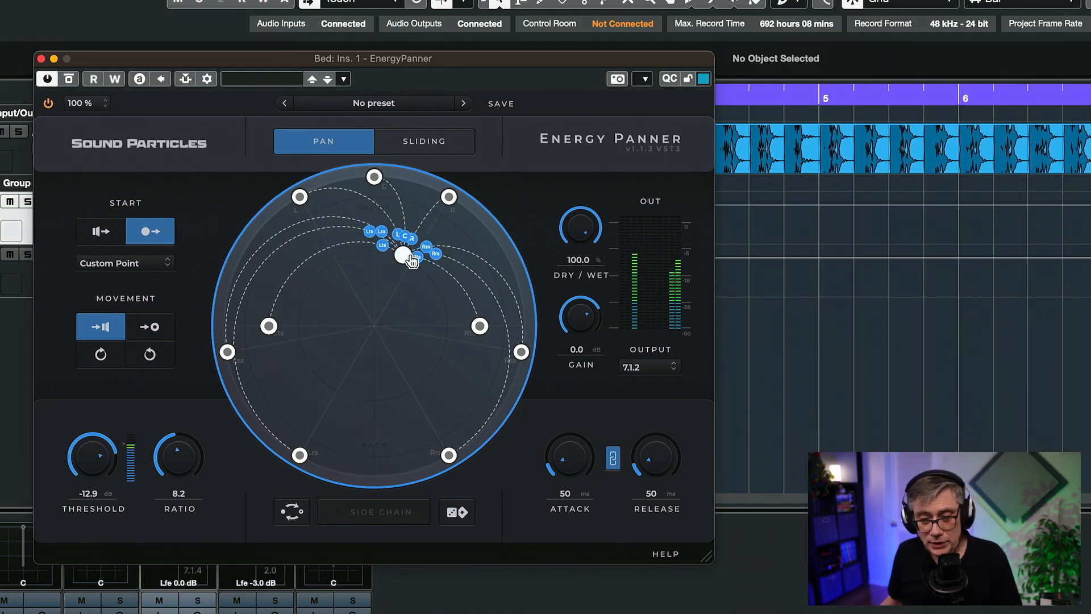
drag(404, 256, 353, 277)
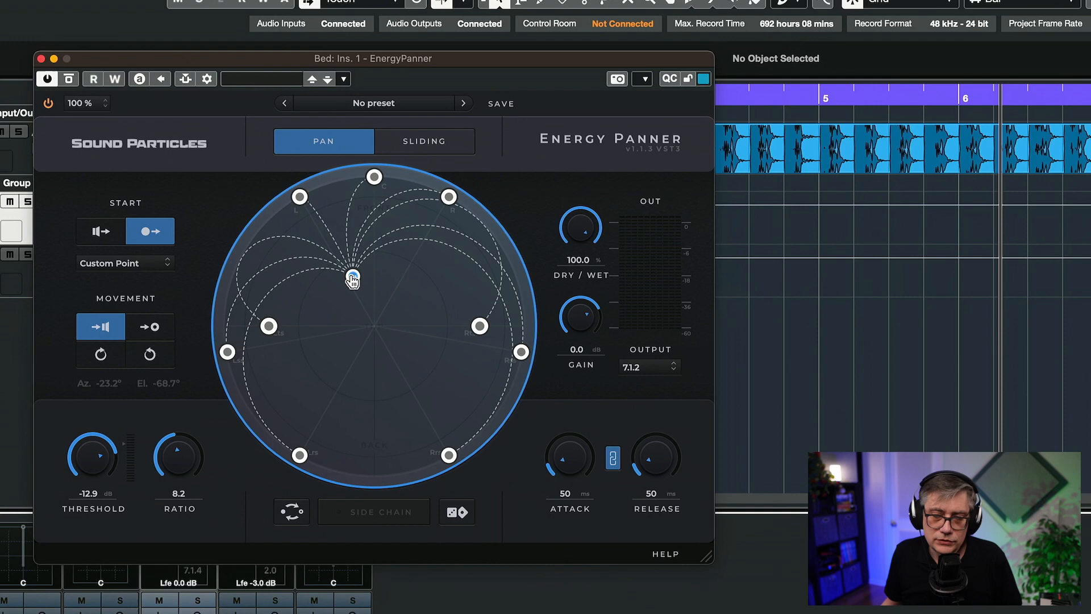
drag(353, 280, 402, 266)
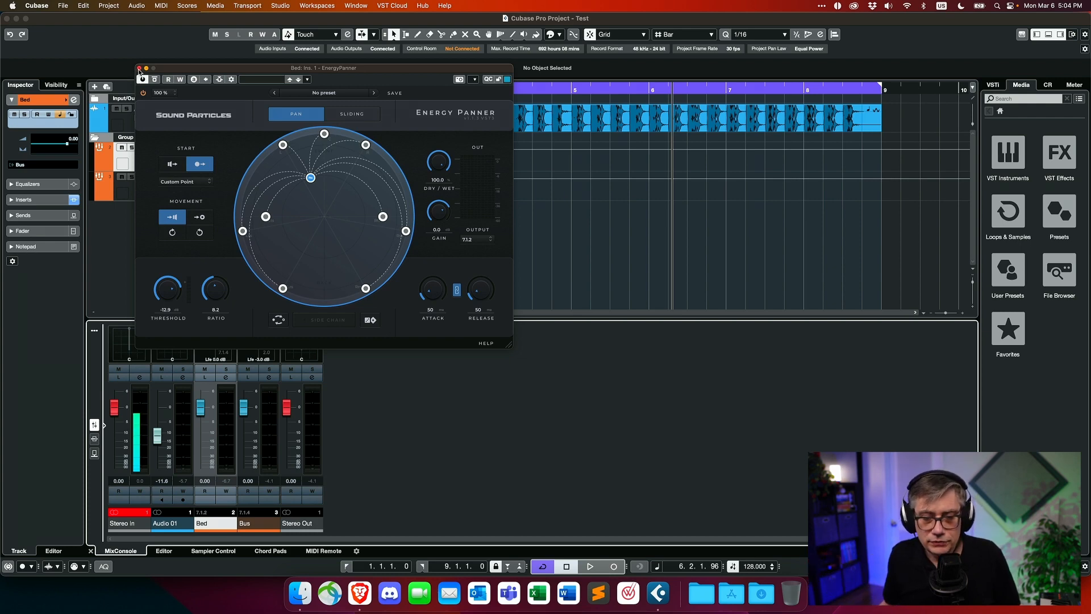
Step: Replace EnergyPanner with BrightnessPanner in the Bed group's first insert slot, discarding the EnergyPanner changes
click(139, 68)
click(225, 378)
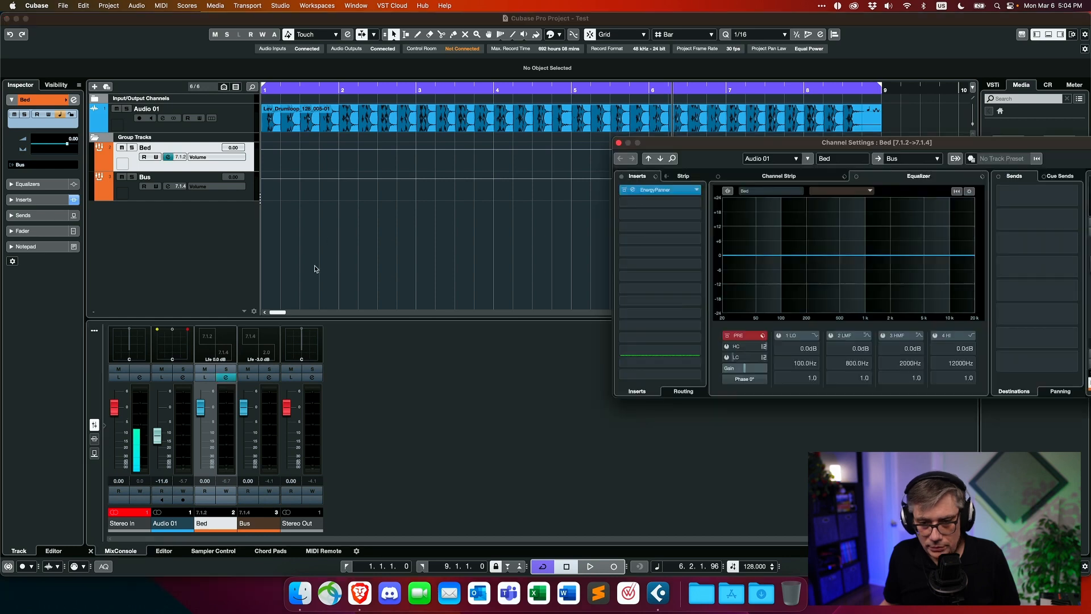
drag(722, 150, 299, 113)
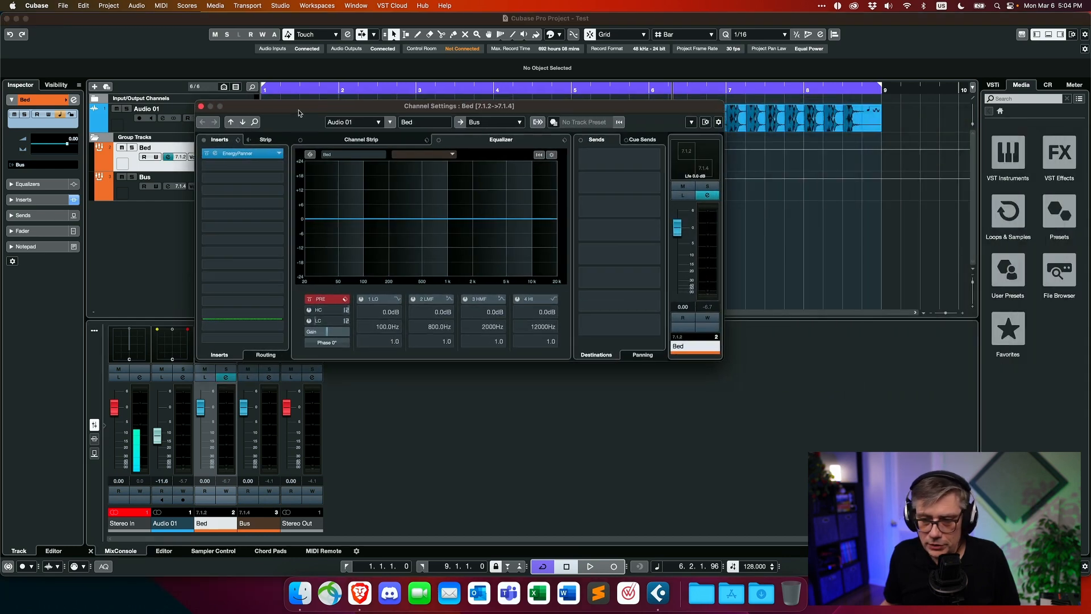
click(271, 155)
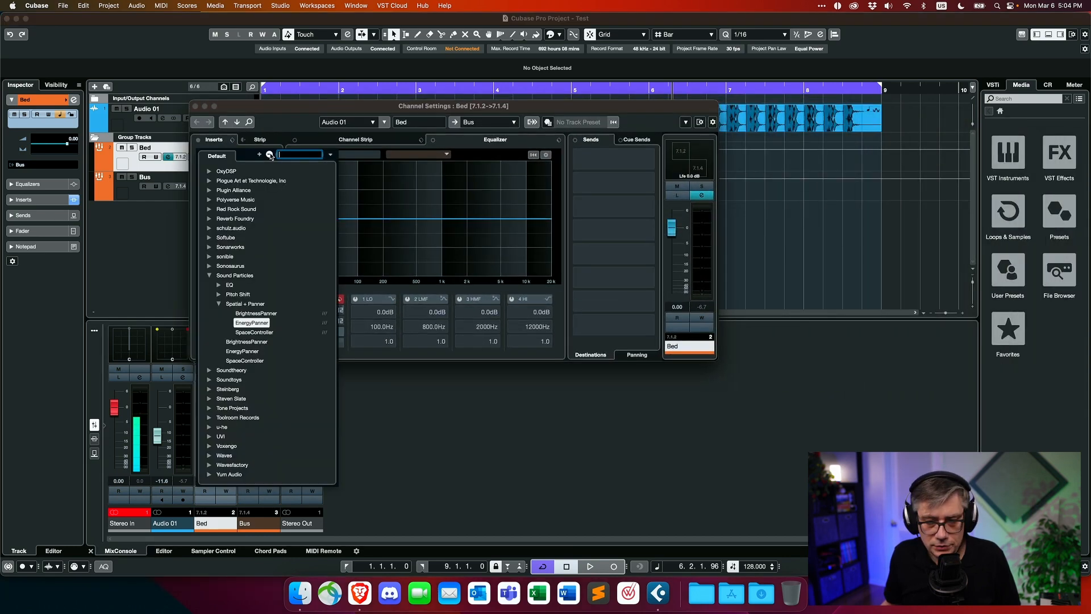
click(256, 315)
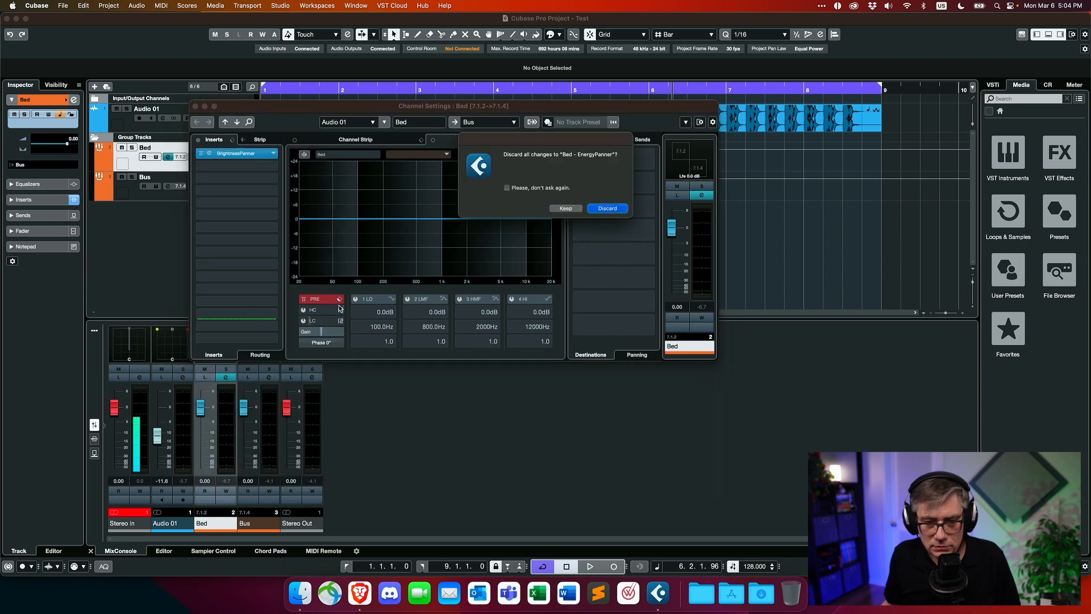
click(608, 208)
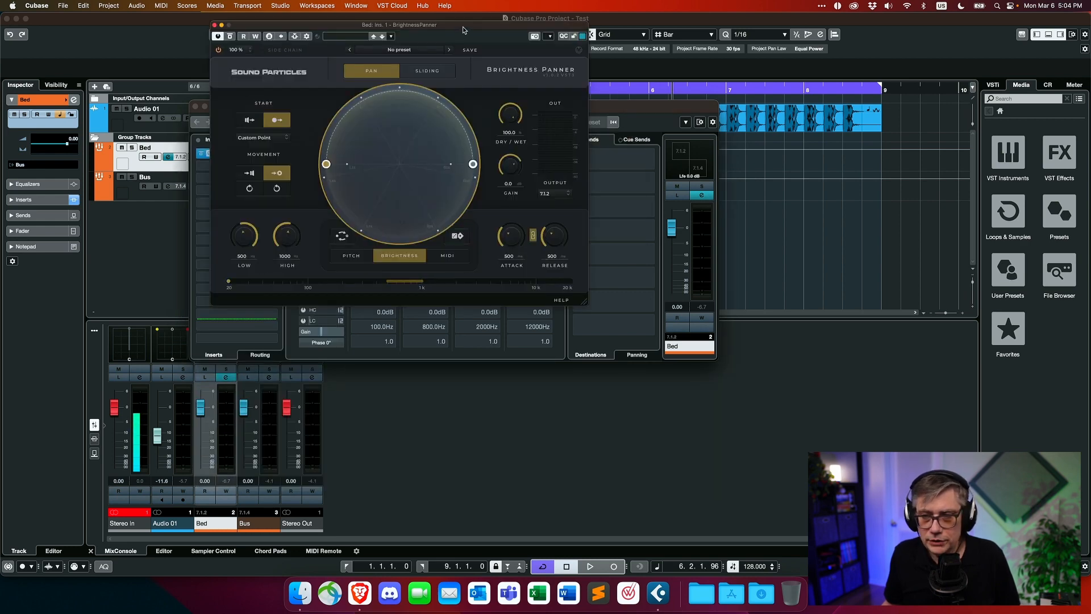
Step: Separate the BrightnessPanner and Bed channel settings windows, and close the channel settings
drag(464, 29, 424, 62)
drag(600, 111, 984, 57)
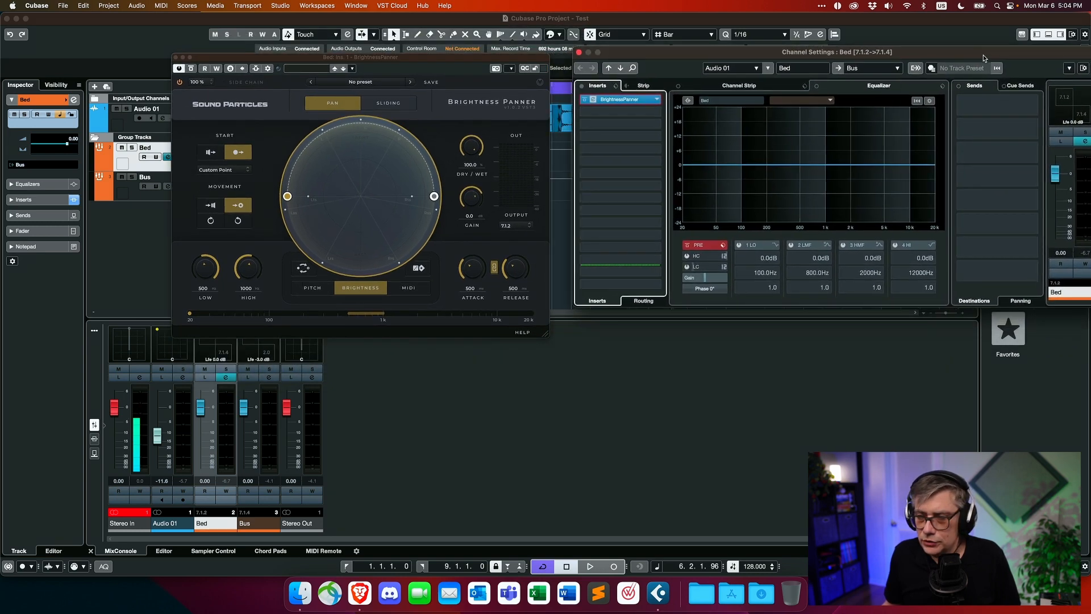
click(579, 52)
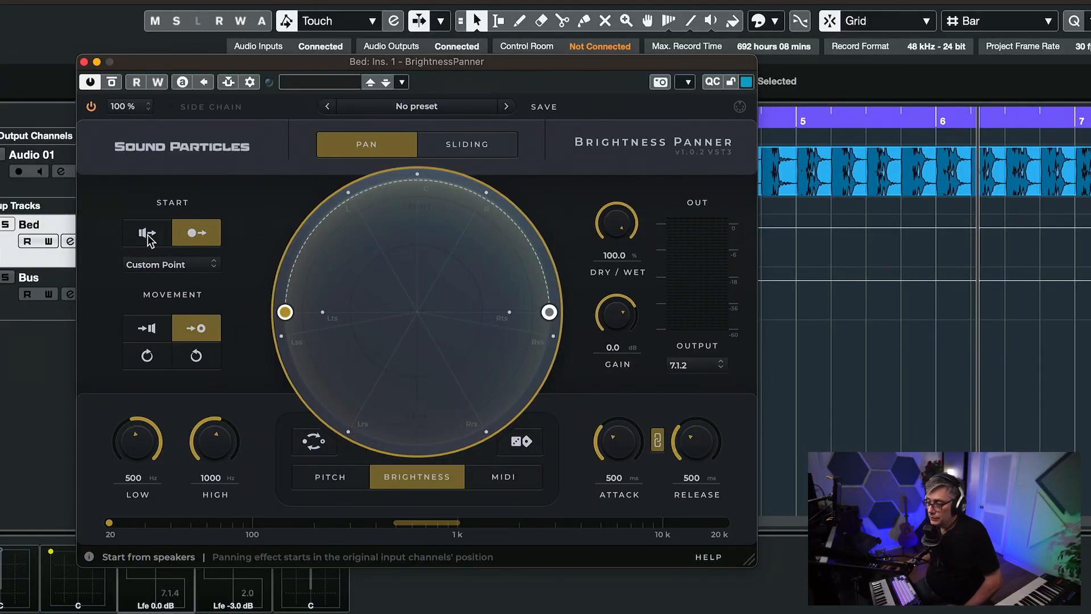
Step: Start panning at the speakers and try destination points before and during playback, ending just left of front centre at azimuth -11.6°, elevation 63.5°
click(149, 238)
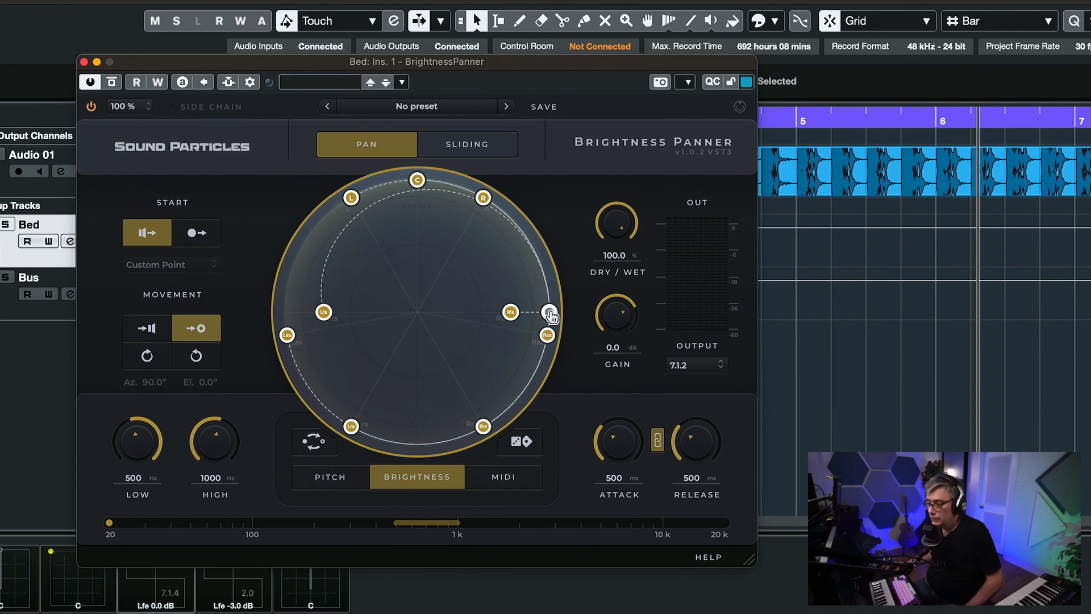
drag(550, 316, 363, 275)
drag(405, 275, 423, 264)
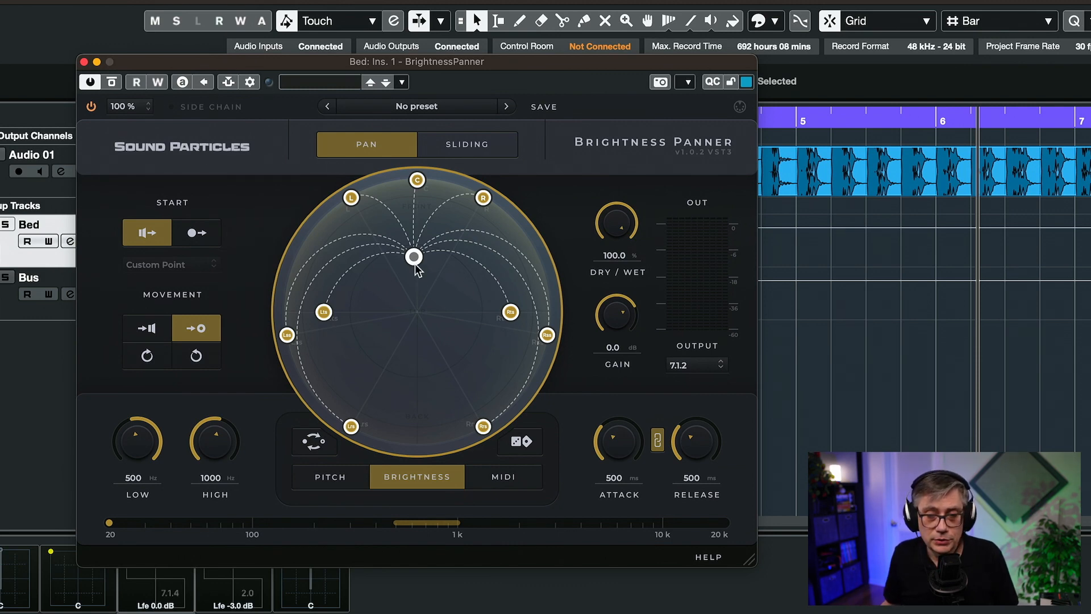
mouse_move(414, 257)
mouse_down()
mouse_move(409, 277)
mouse_move(404, 265)
mouse_up()
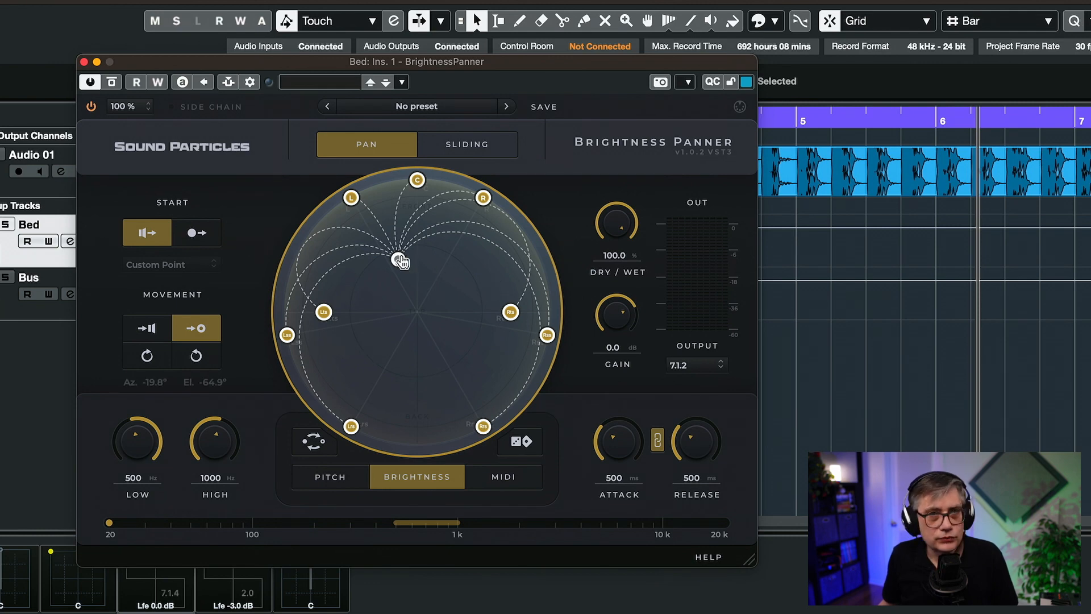
mouse_move(399, 262)
mouse_down()
mouse_move(399, 275)
mouse_move(391, 259)
mouse_up()
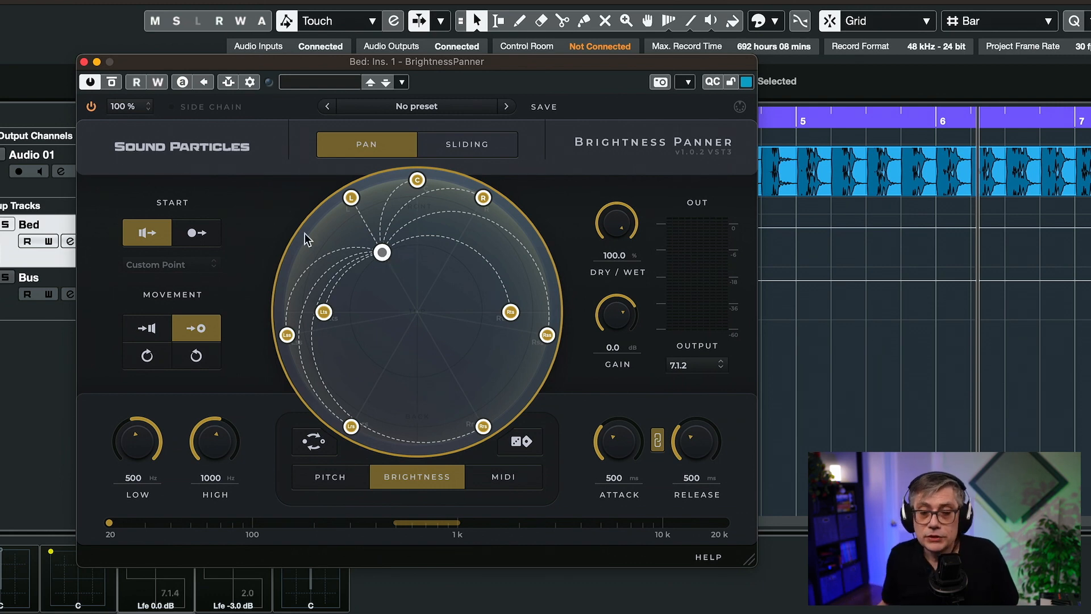
drag(382, 257, 439, 246)
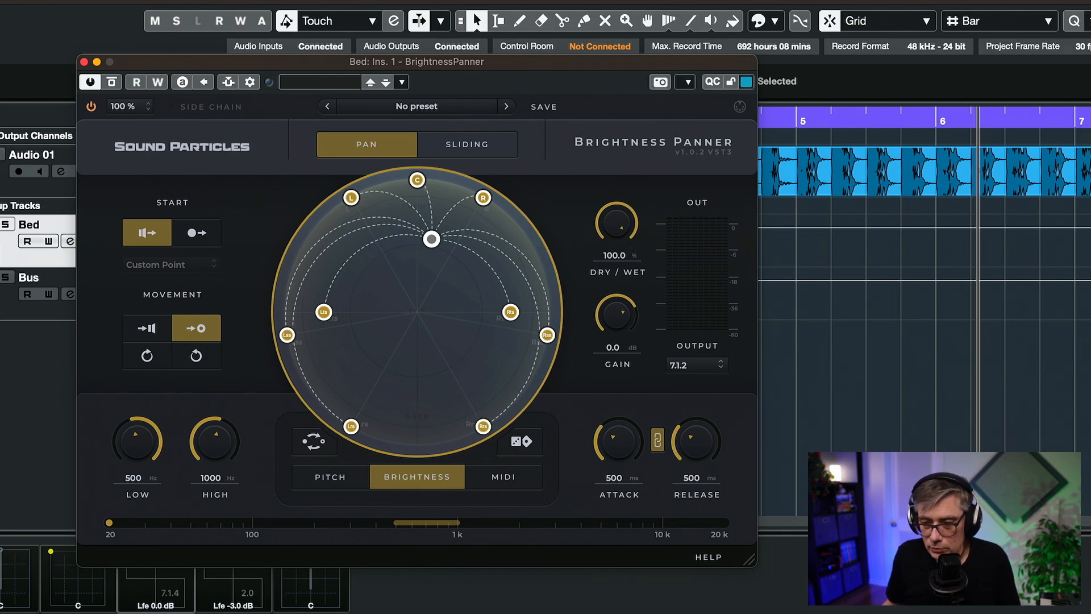
key(space)
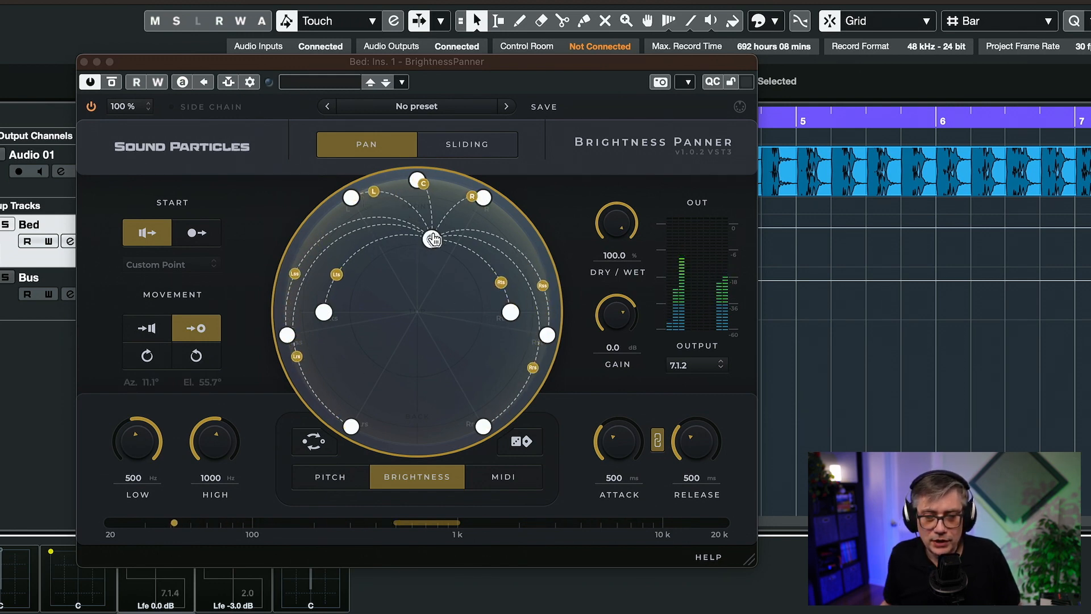
drag(432, 241, 404, 255)
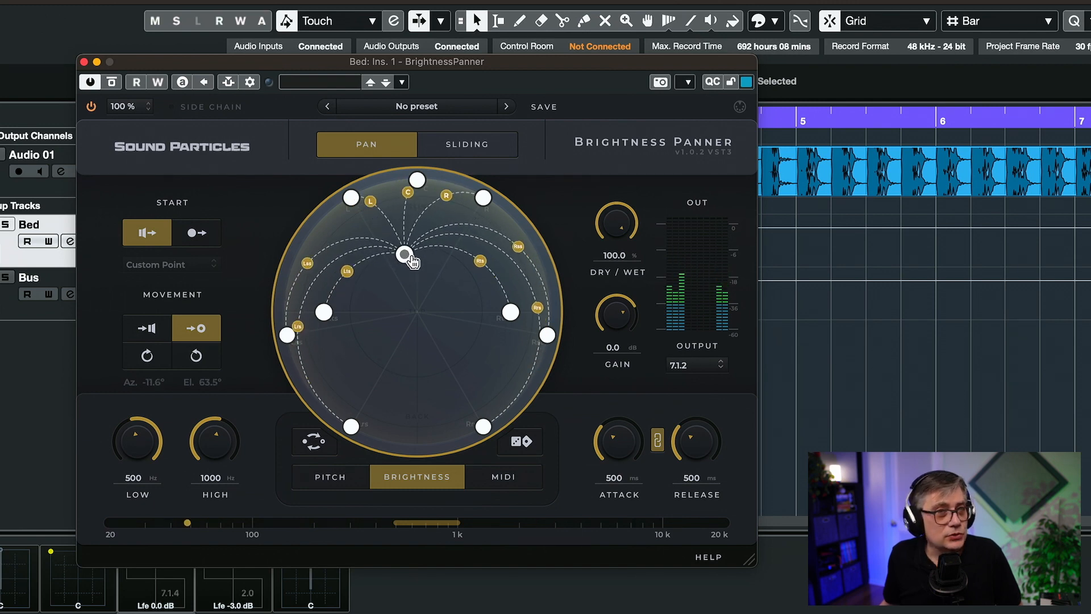
Step: Audition BrightnessPanner's Sliding mode during playback and return to Pan mode
click(467, 150)
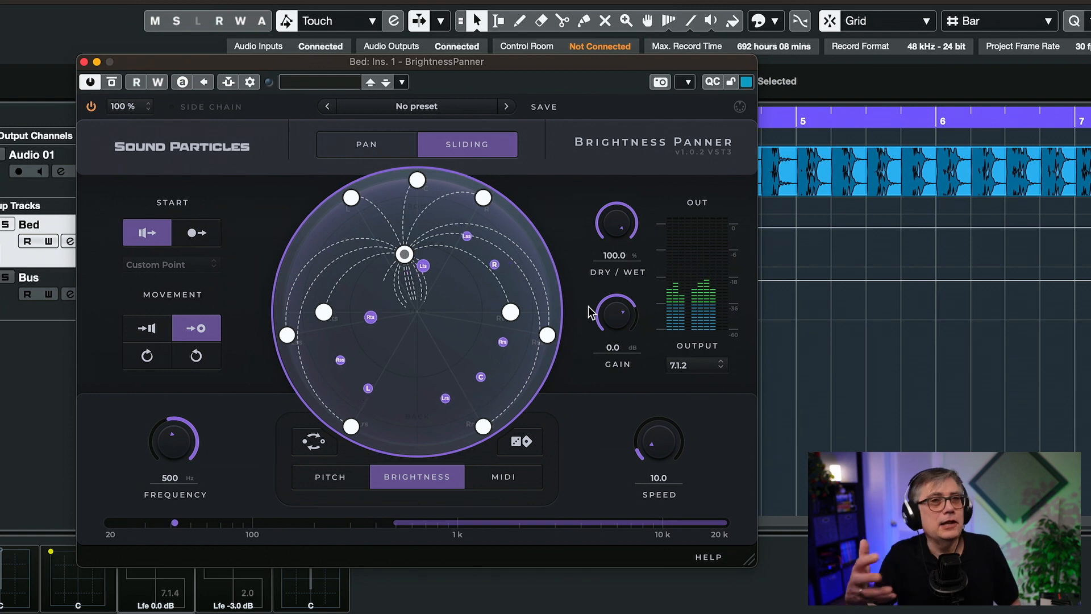
click(356, 148)
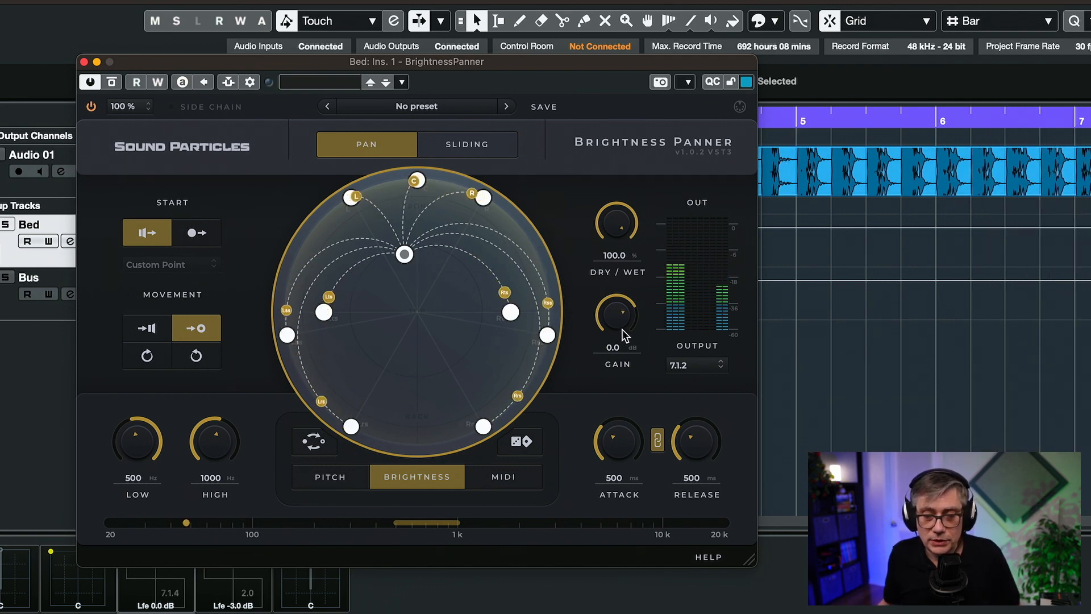
Step: Look through BrightnessPanner's available output formats, from stereo to Ambisonics, and stop playback
click(707, 364)
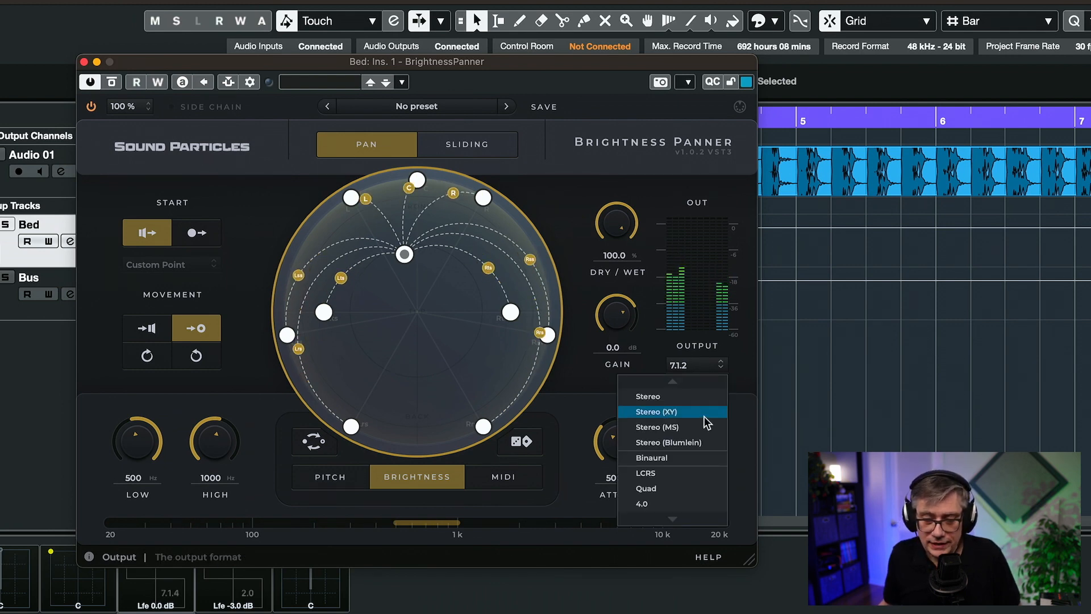
scroll(692, 452, down, 5)
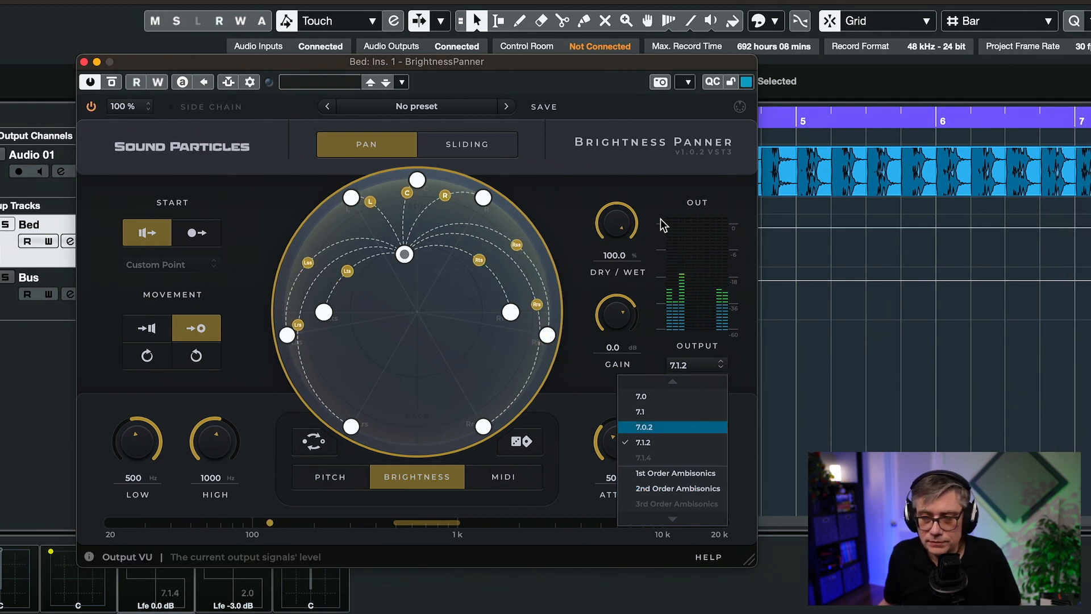
click(648, 189)
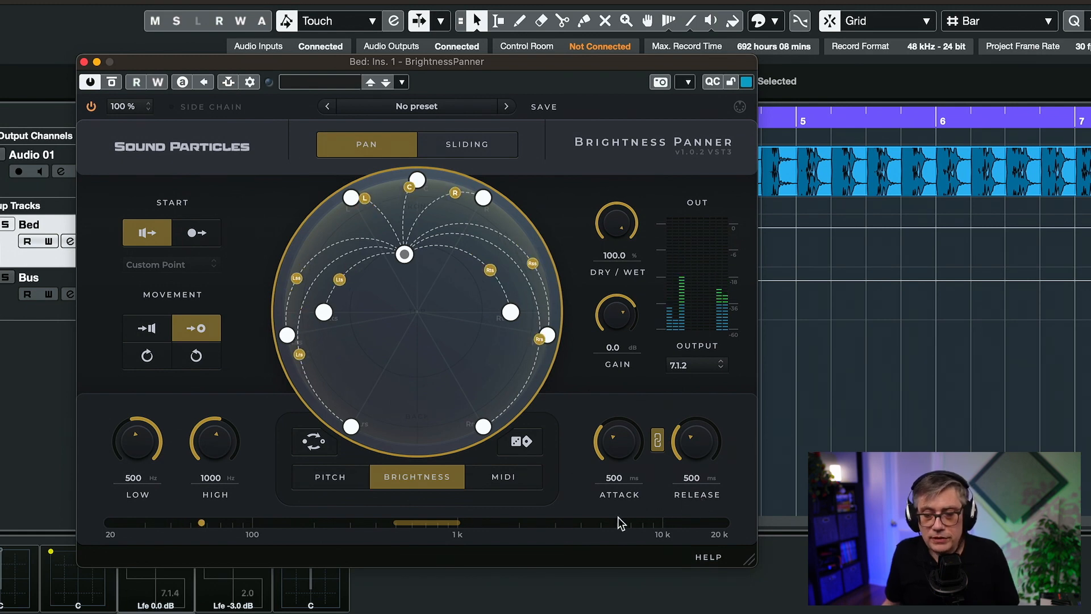
key(space)
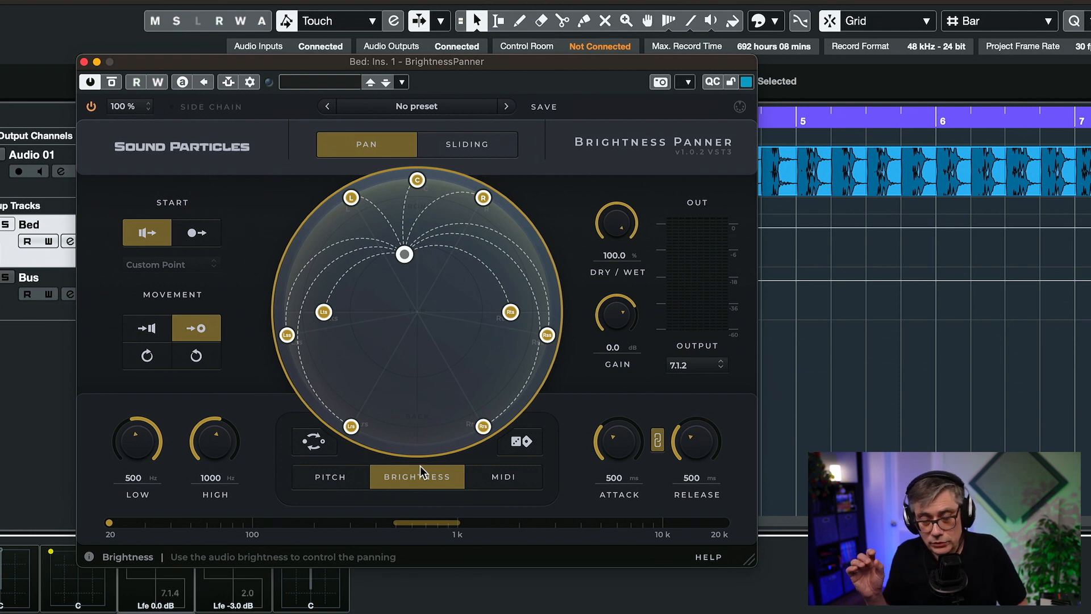
Step: Control the panning by Pitch and set the note range to C1 for Low and C#2 for High
click(324, 480)
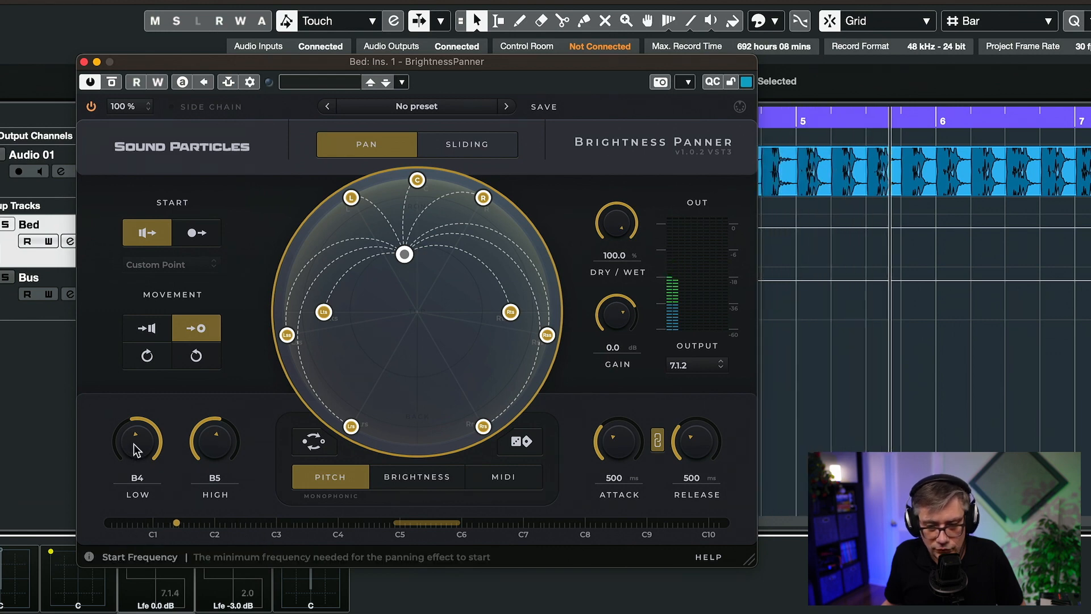
drag(137, 449, 124, 521)
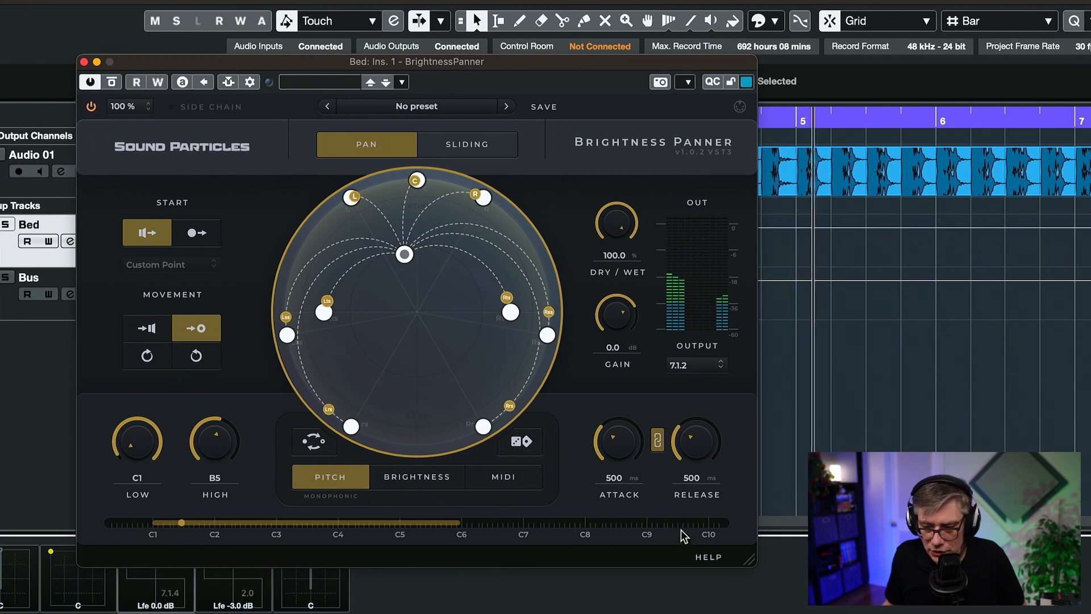
drag(206, 451, 191, 501)
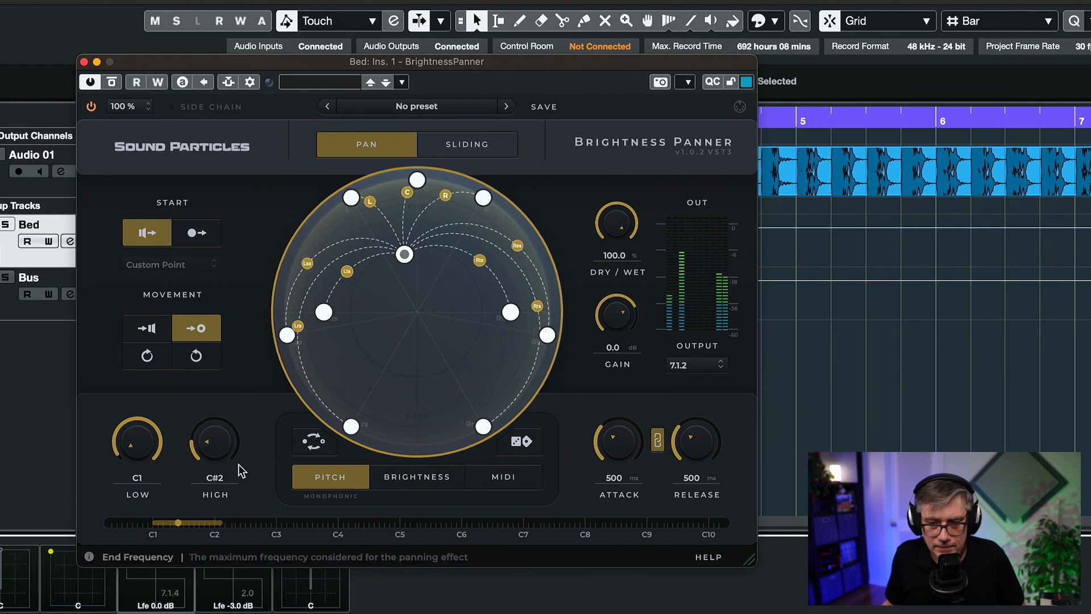